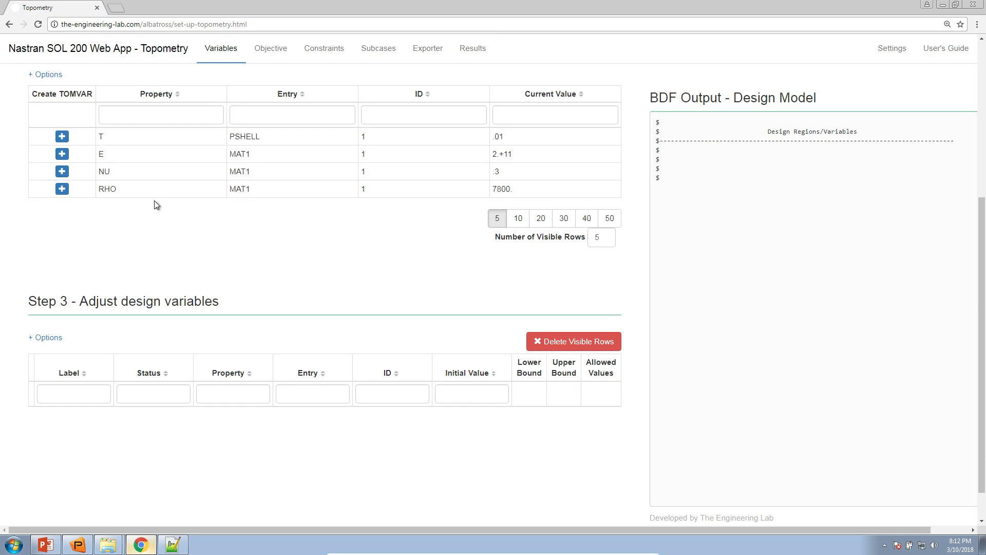
Step: Create a topometry design variable for the thickness T of PSHELL 1
drag(100, 153, 429, 154)
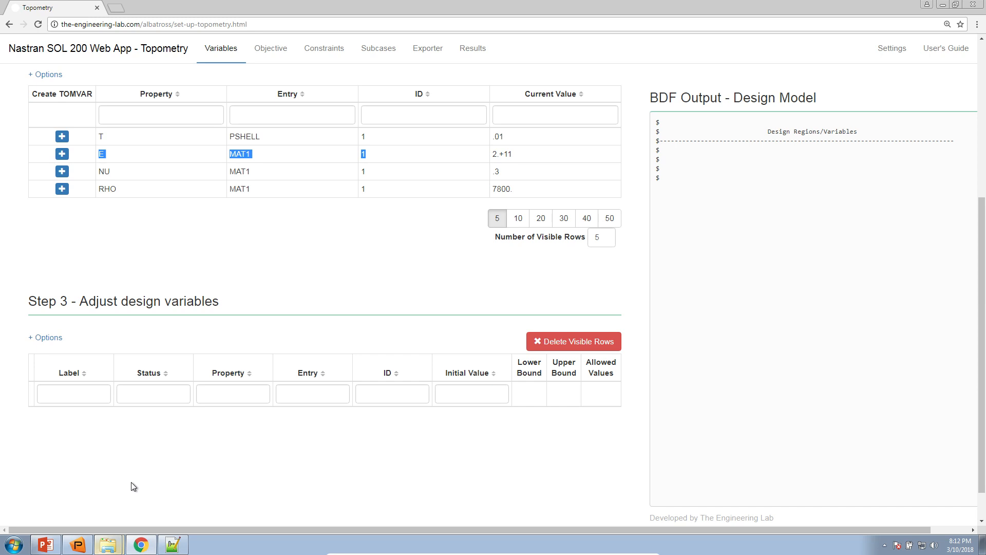
drag(99, 172, 119, 190)
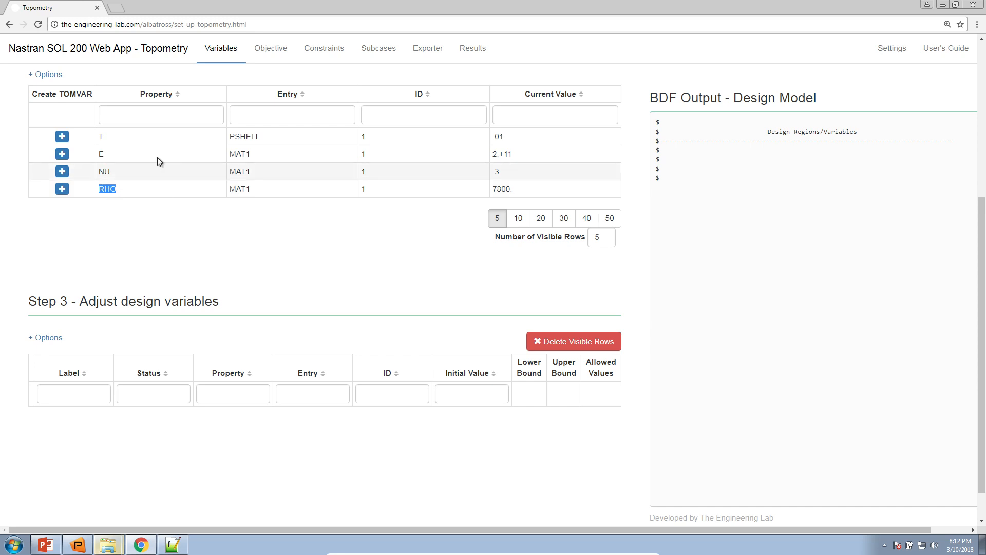
click(186, 216)
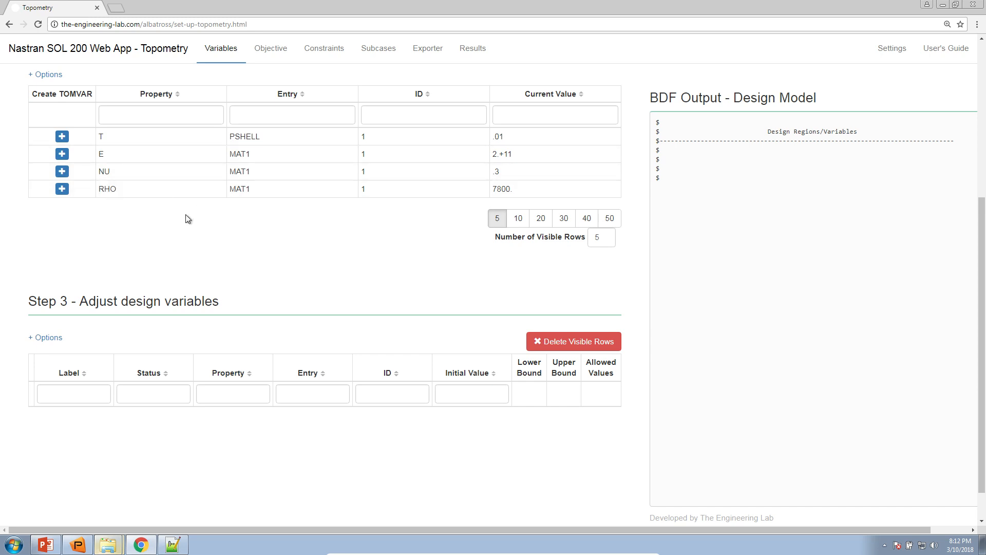
click(62, 137)
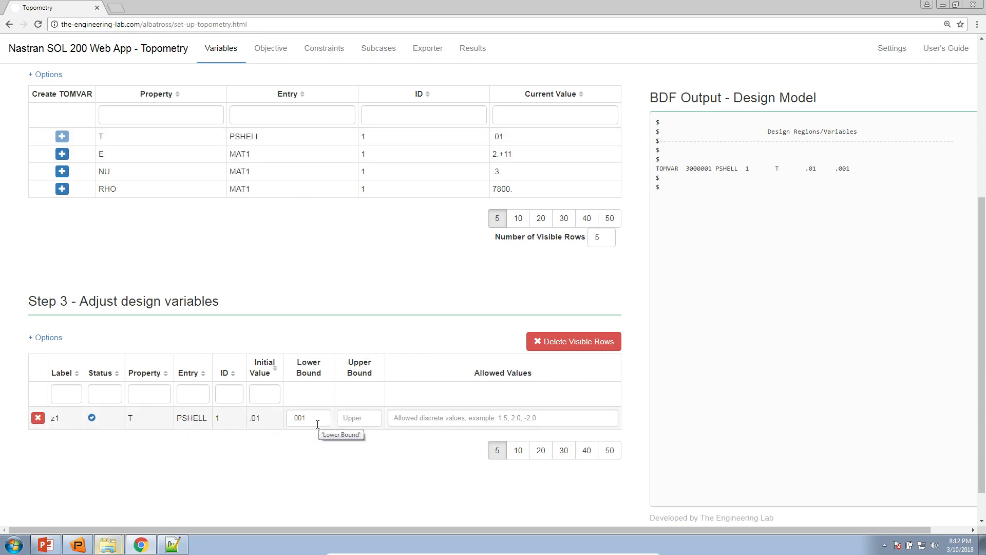
Step: Add the Weight response as the design objective and review its MIN setting
click(259, 54)
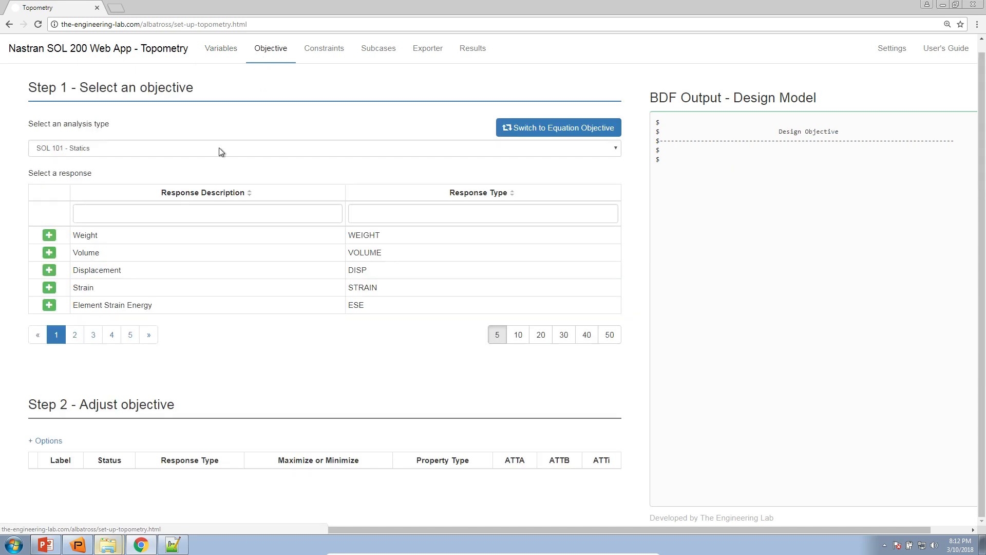
click(48, 235)
scroll(47, 238, down, 1)
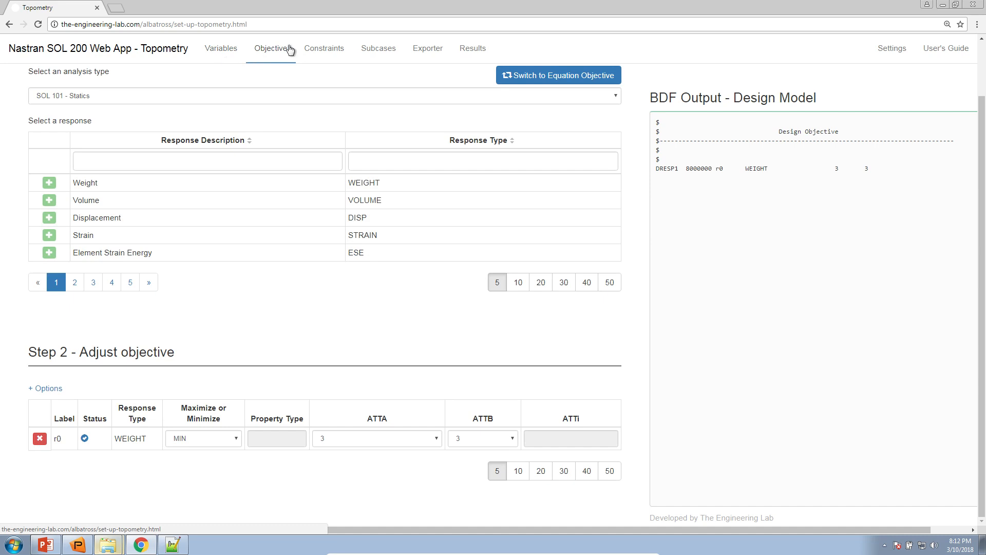
click(185, 445)
click(196, 441)
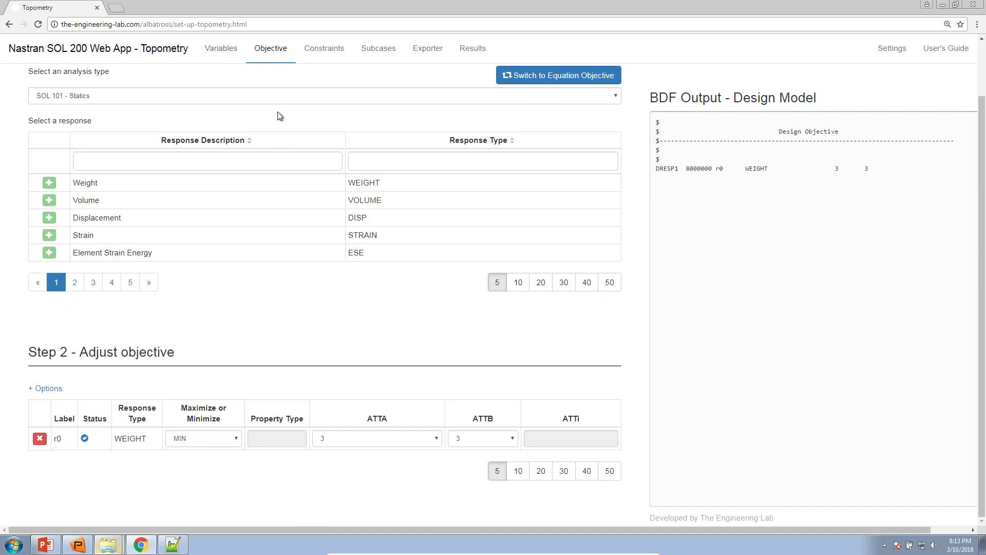
Step: Open the constraints setup and reset the browser page zoom to 100%
click(312, 57)
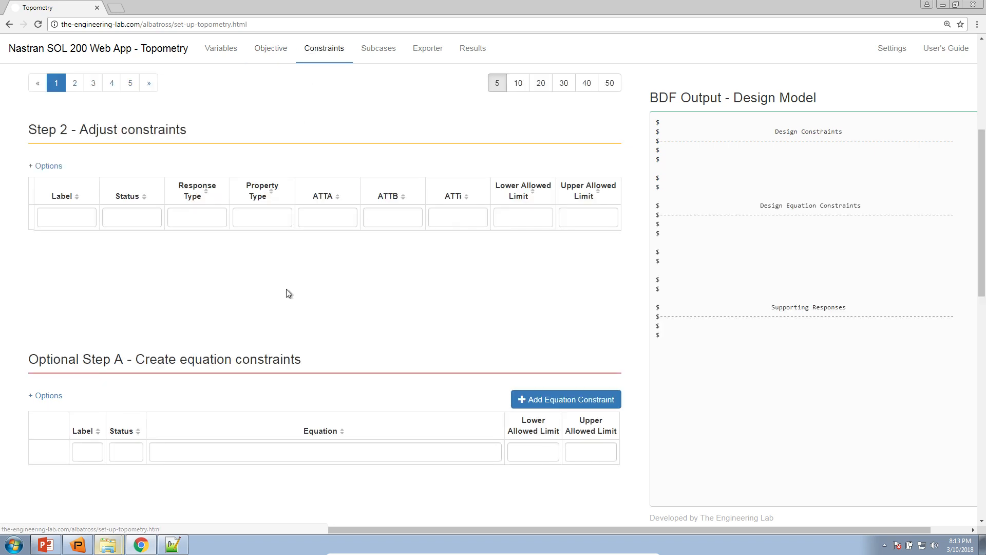
scroll(286, 293, up, 5)
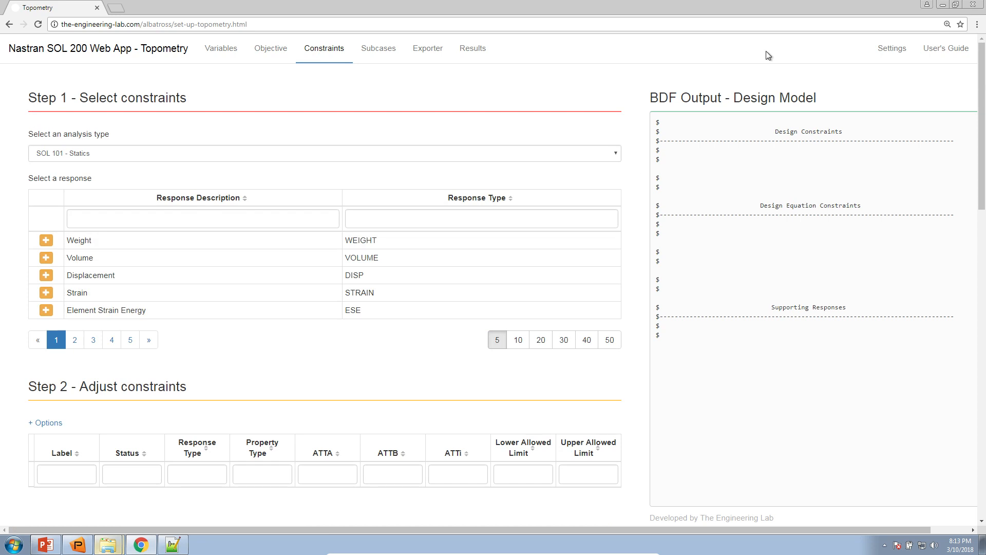
click(948, 25)
click(933, 42)
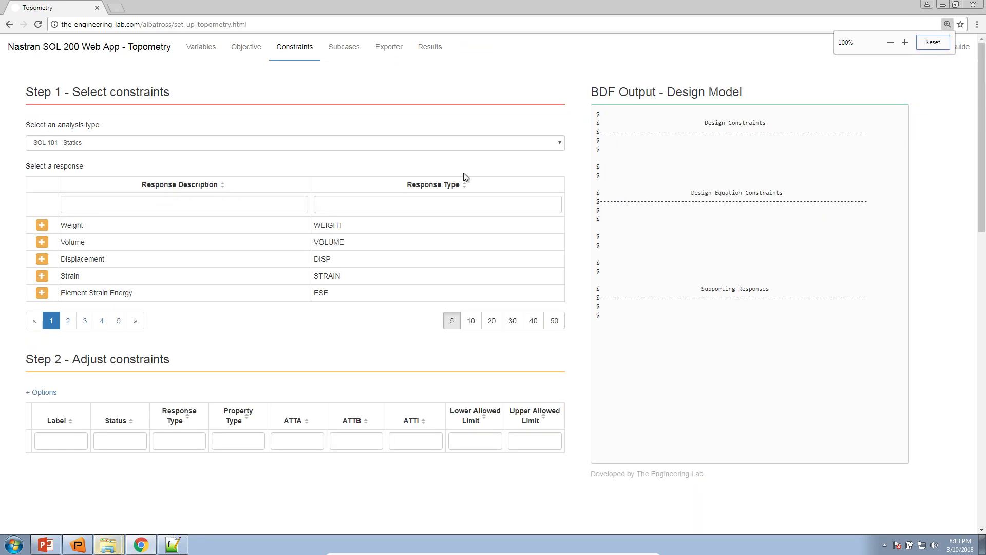
Step: Browse the available SOL 101 responses and add a Stress response as a design constraint
click(68, 321)
click(85, 321)
click(104, 323)
click(54, 322)
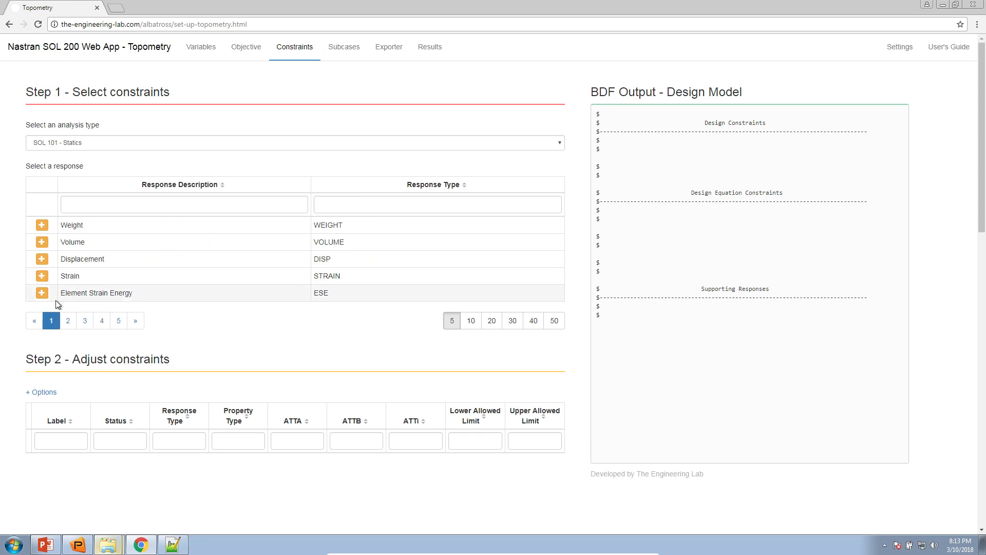
click(63, 326)
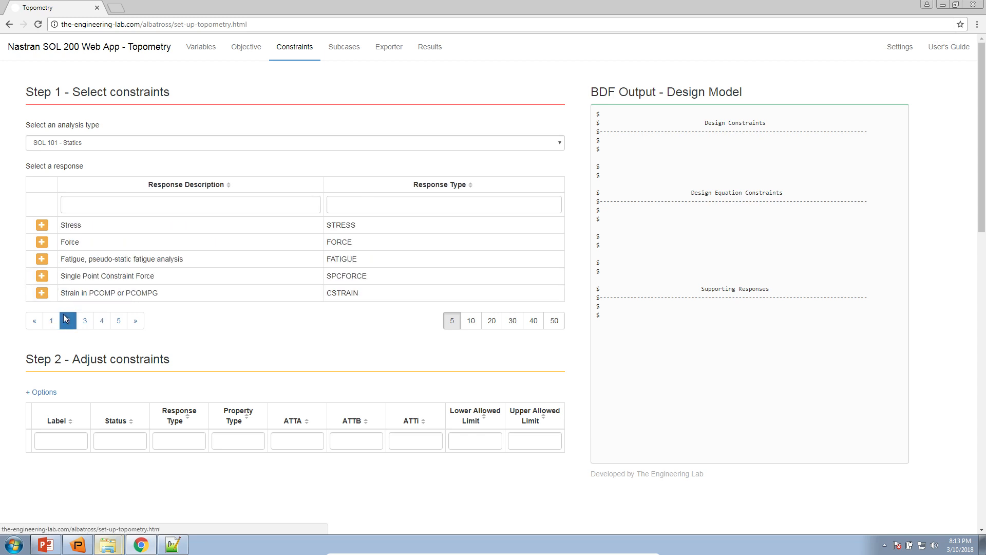
click(41, 225)
scroll(167, 414, down, 3)
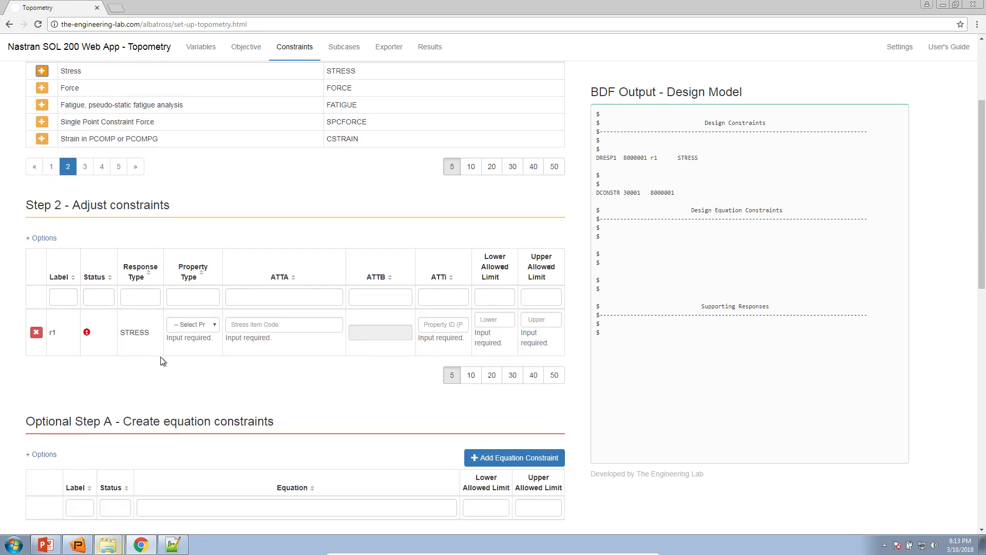
Step: Define the stress constraint with property type PSHELL, item code 11 (von Mises or maximum shear at Z1) and property ID 1
click(202, 325)
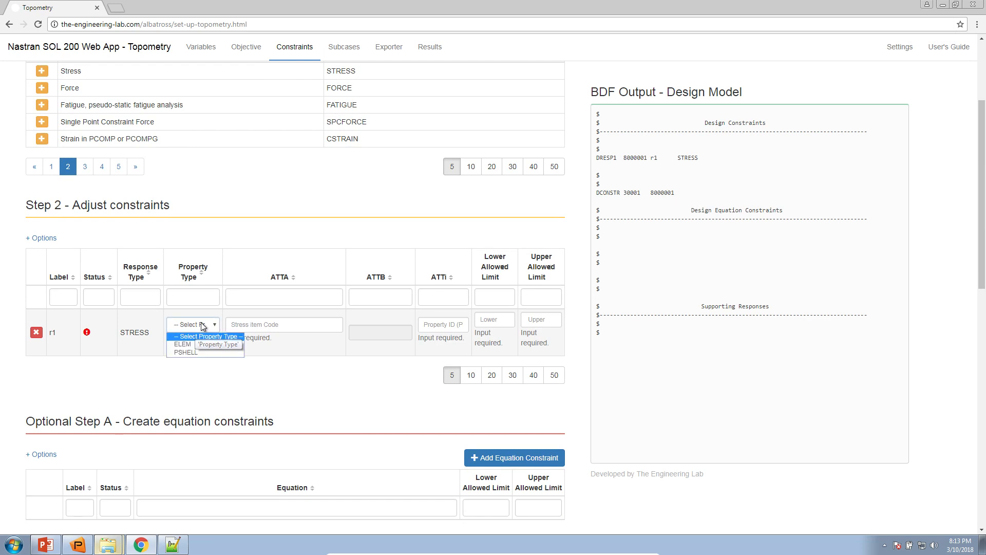
click(199, 352)
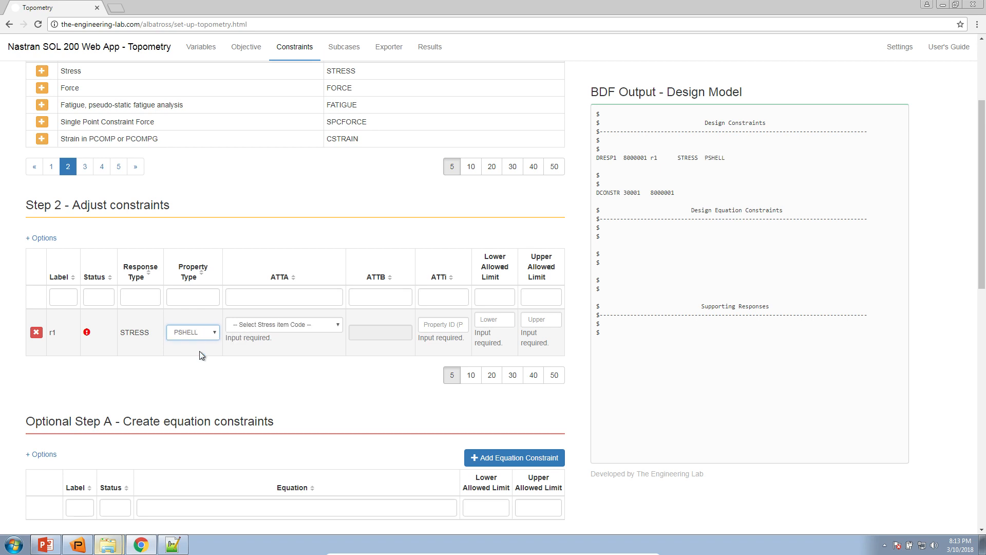
click(233, 324)
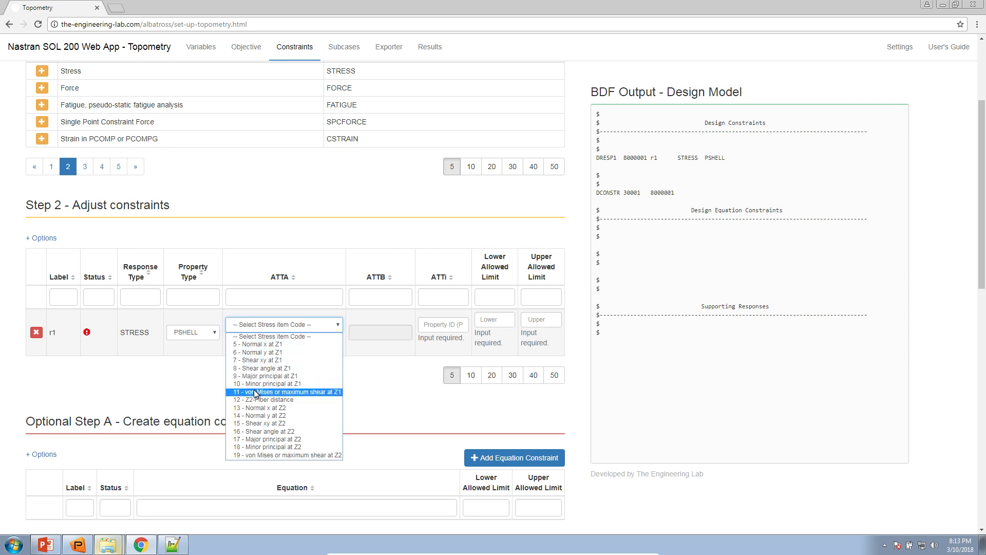
click(256, 394)
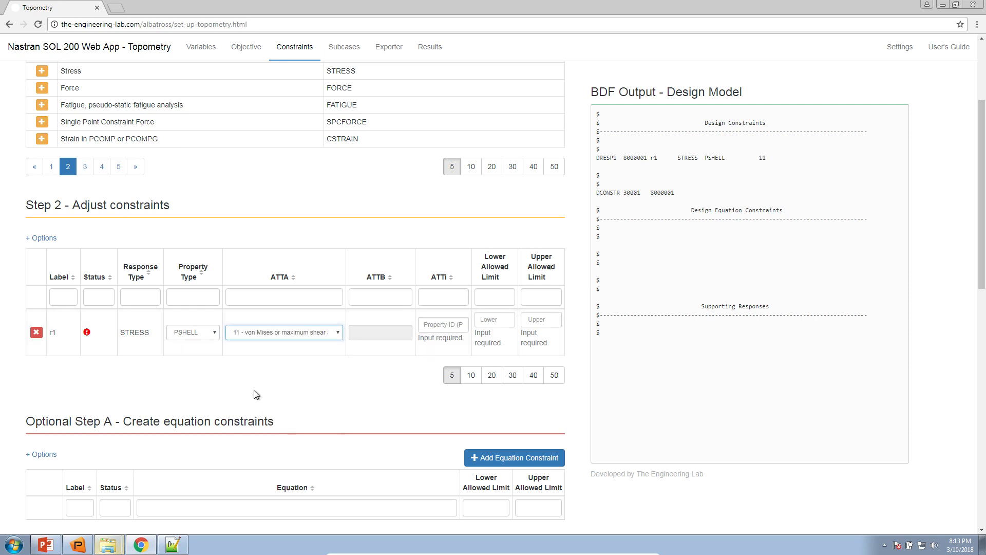
click(453, 319)
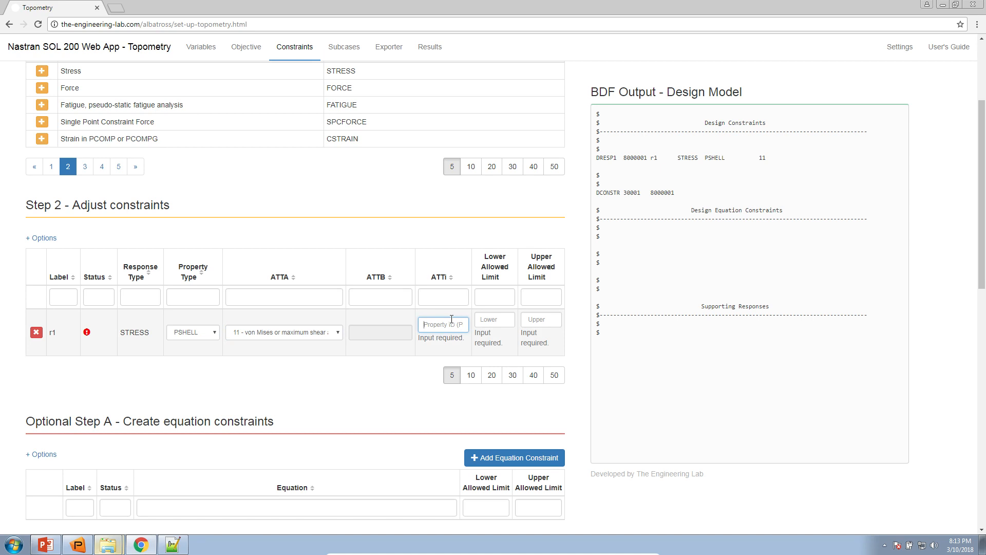
text(1)
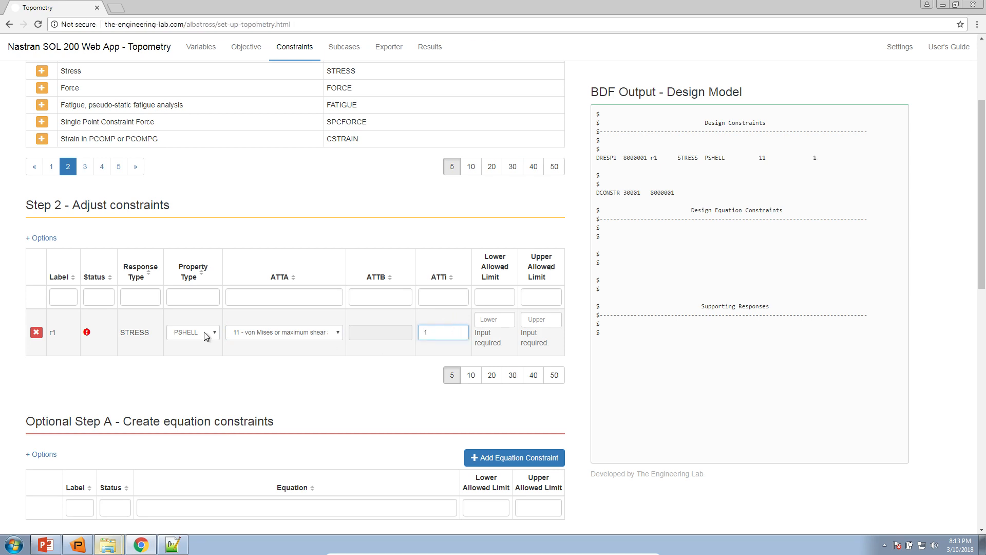
click(185, 337)
click(186, 338)
click(439, 337)
click(430, 359)
Step: Set the stress constraint's upper allowed limit to 250.E6, leaving the lower limit blank
click(498, 322)
key(Tab)
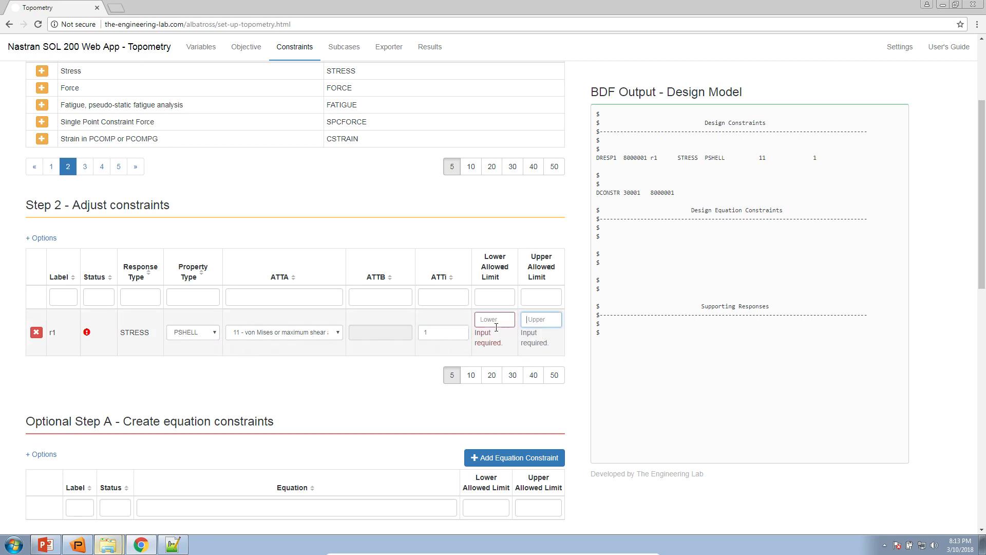
text(25)
text(0.E6)
key(Tab)
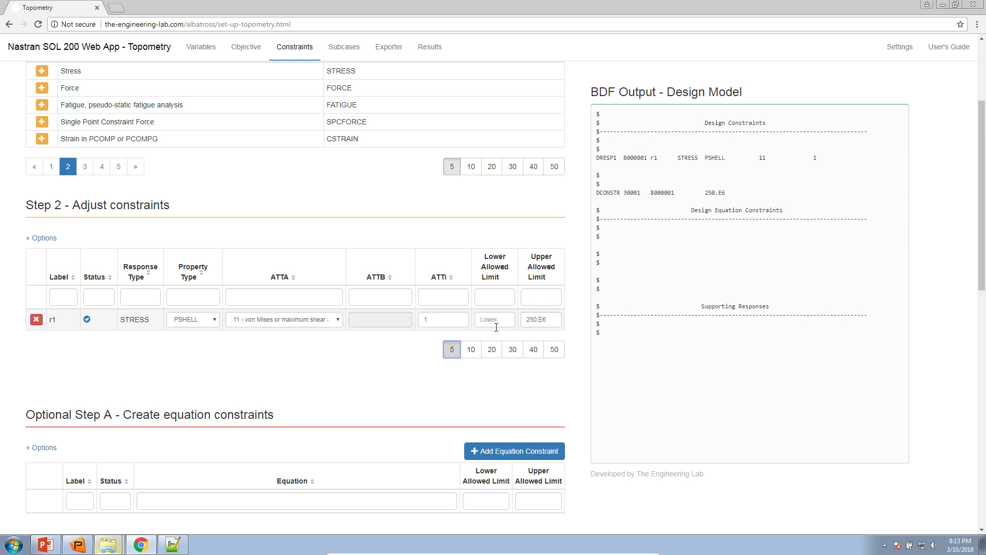
Step: Add a Displacement constraint and set its component to 3 - T3
scroll(323, 378, up, 2)
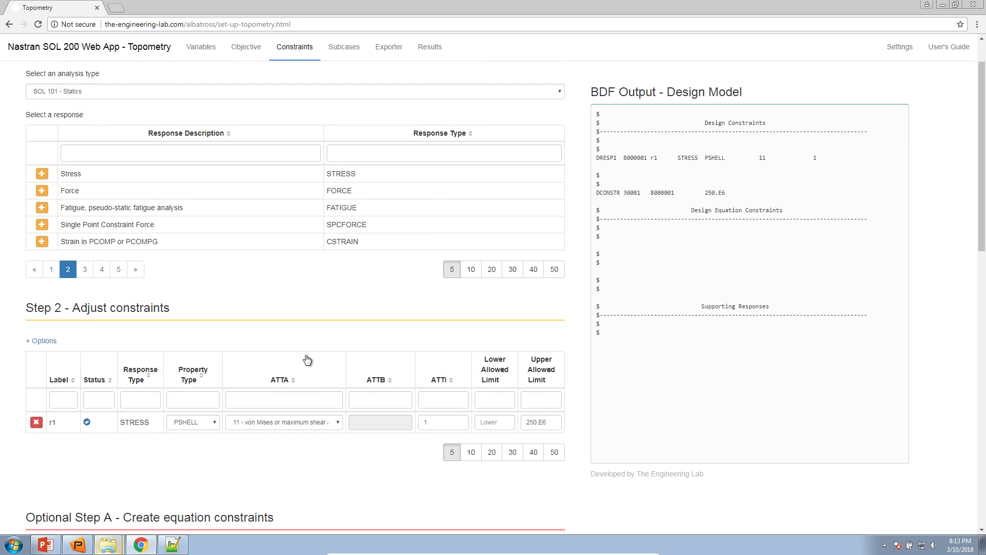
click(50, 272)
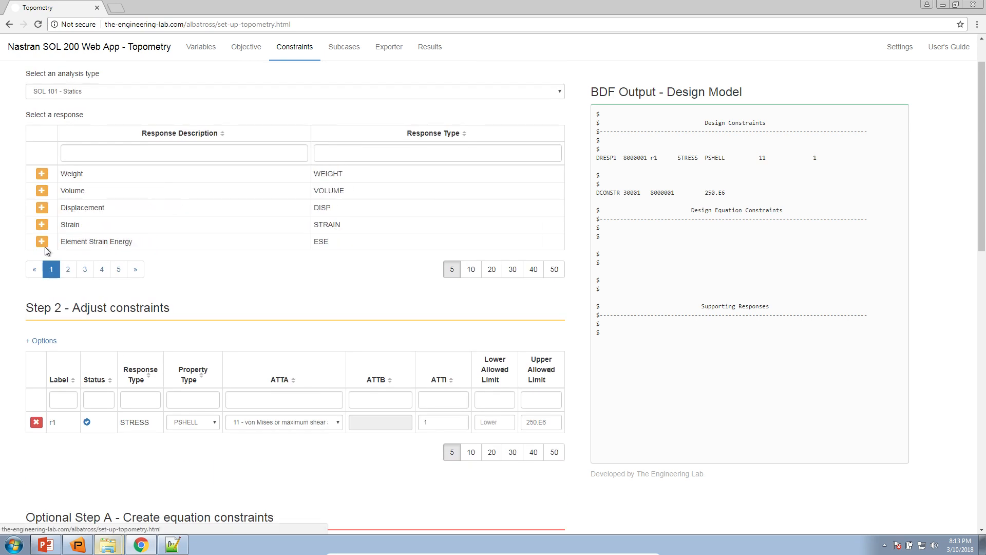
click(41, 209)
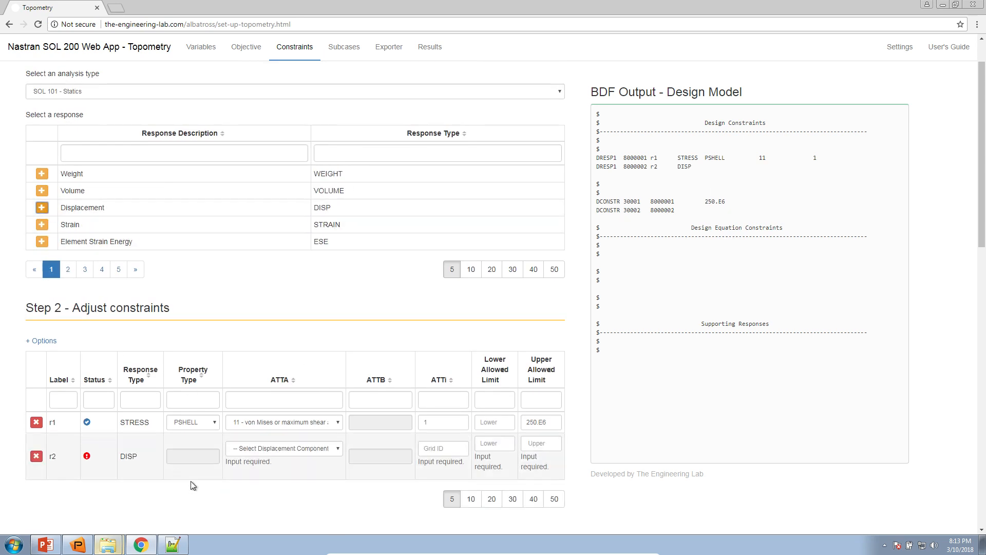
click(287, 449)
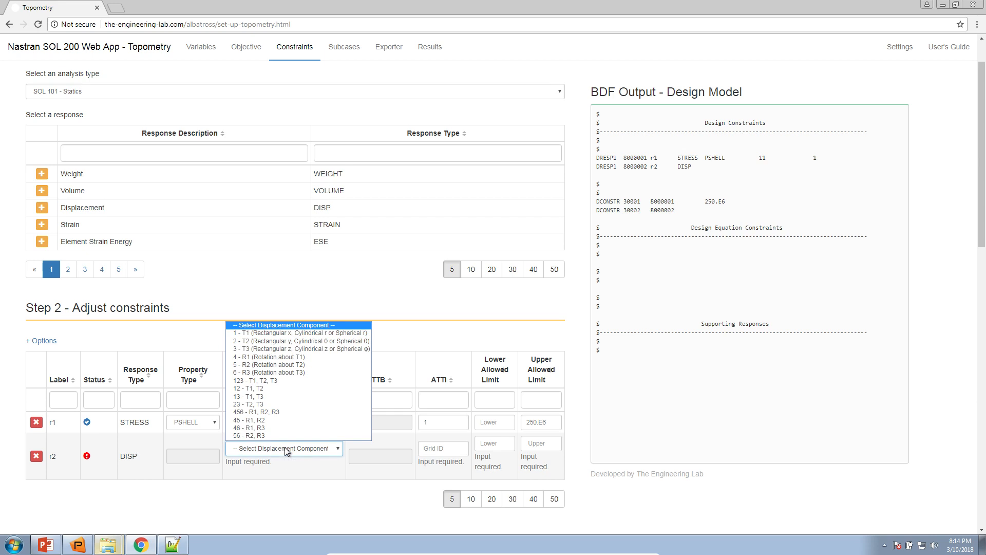
click(269, 349)
click(447, 451)
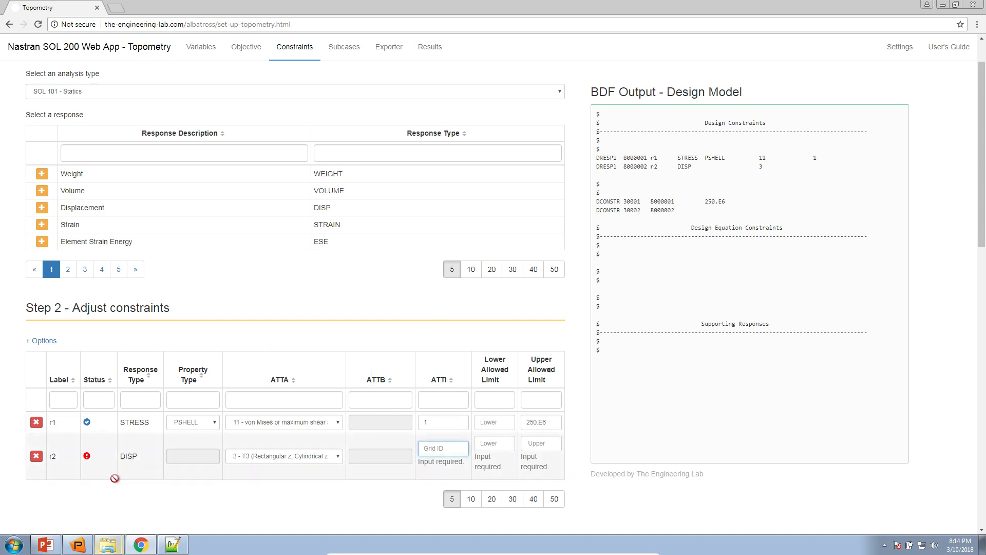
Step: Switch to Patran, rotate the plate model to examine its loaded free edge, and return to the web app
click(72, 544)
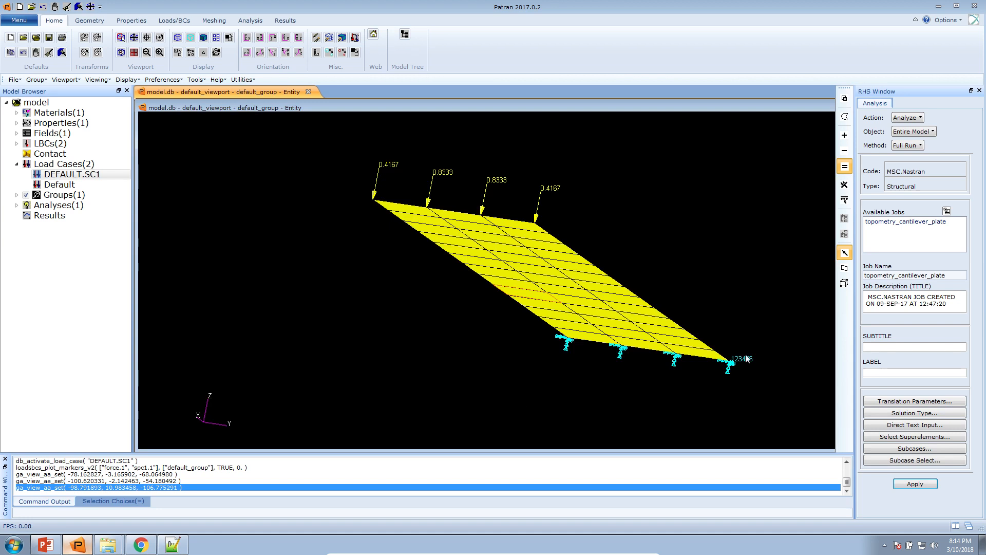
drag(493, 222, 671, 194)
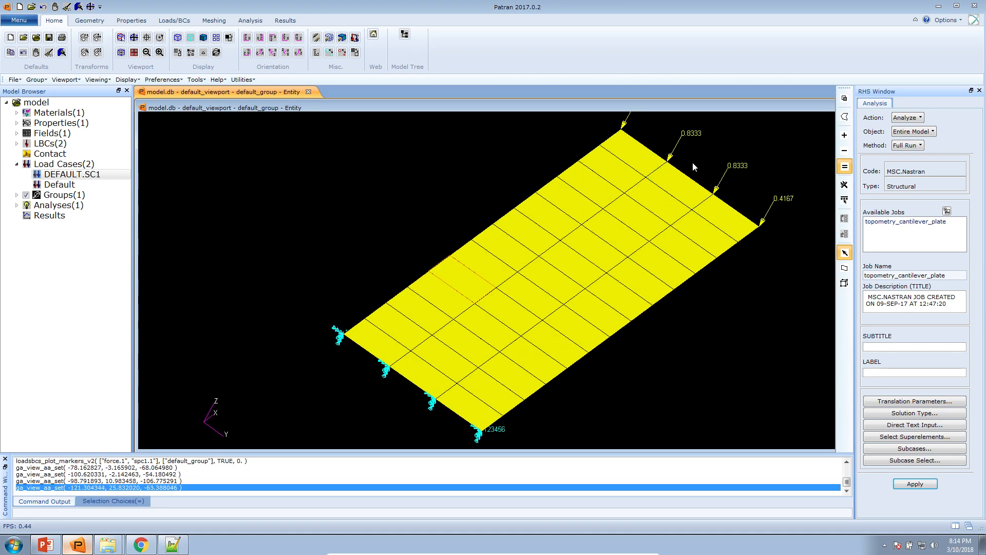
click(49, 547)
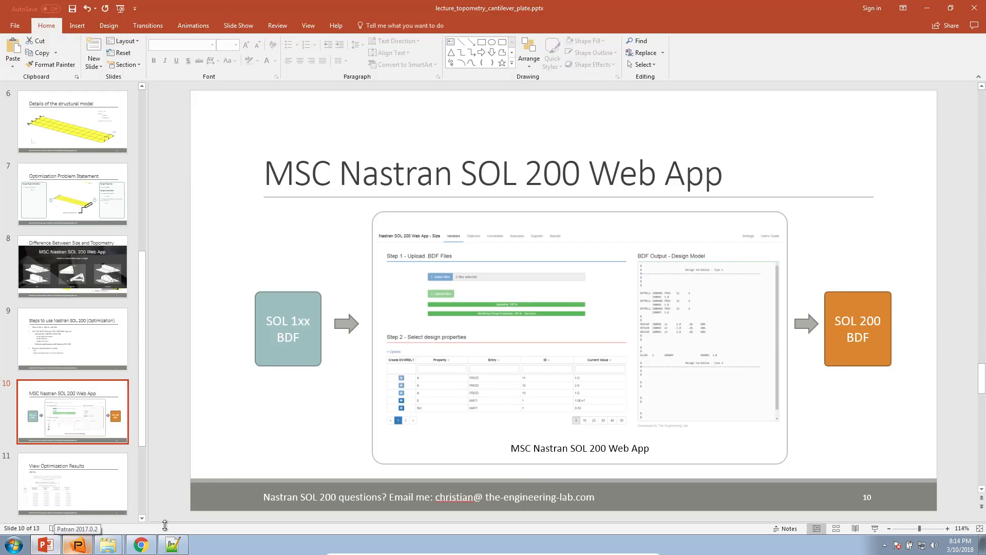
click(146, 547)
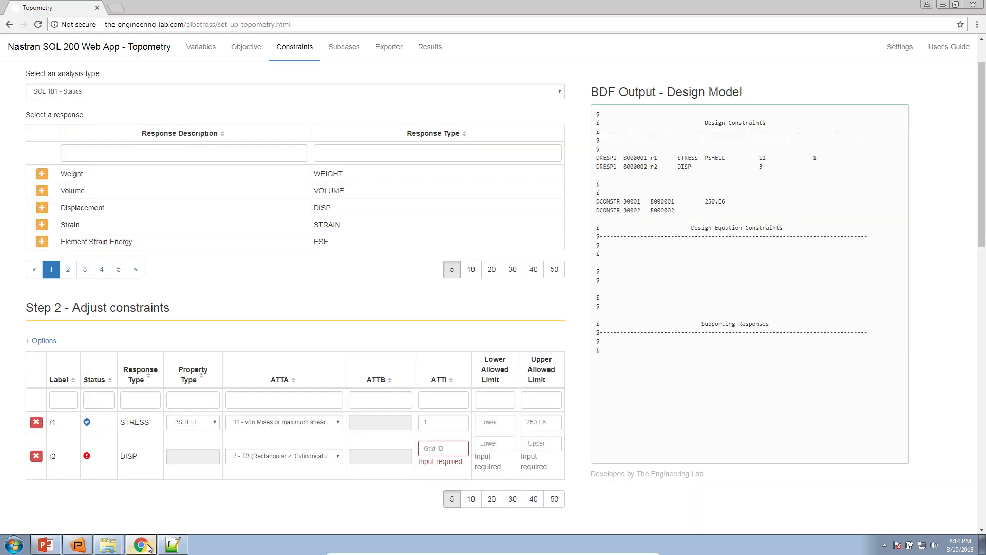
Step: Set the displacement constraint's grid IDs to 14, 28, 42, 56 and its lower allowed limit to -.01
click(449, 450)
text(14, 28, 42, 56)
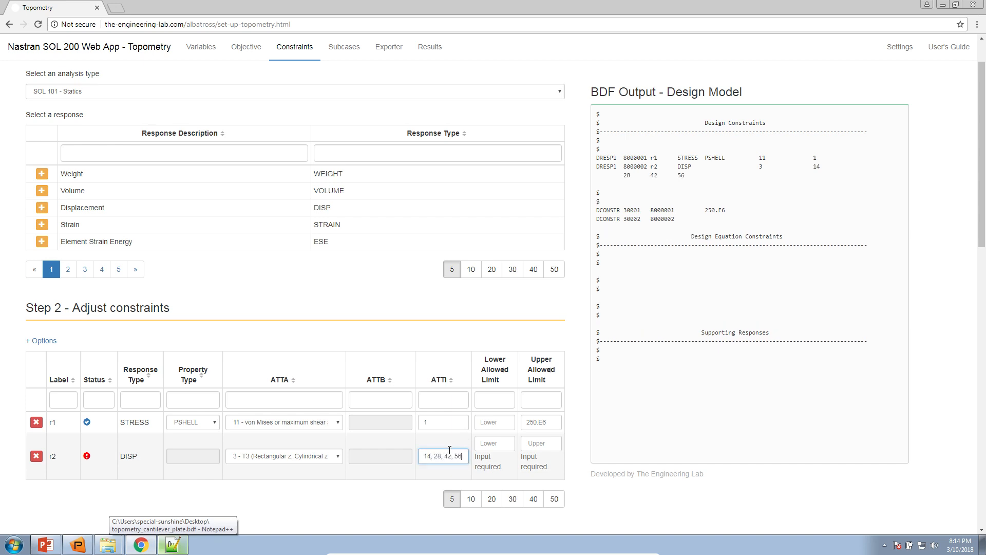
click(426, 458)
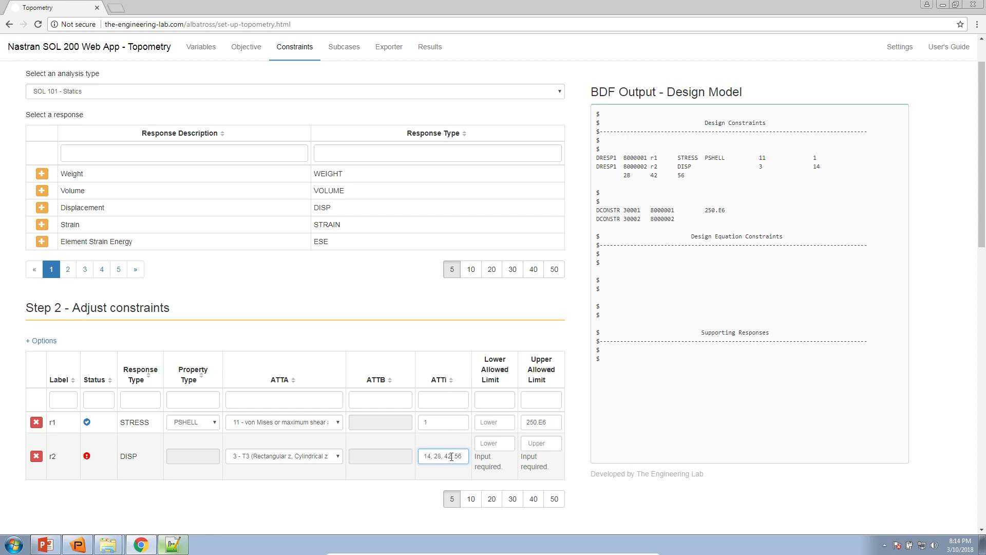
click(498, 444)
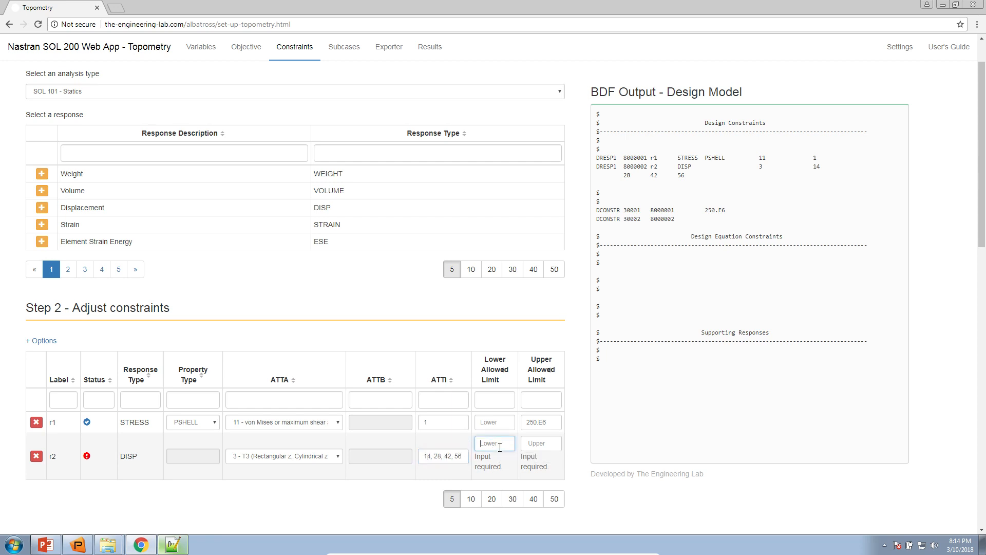
text(-.01)
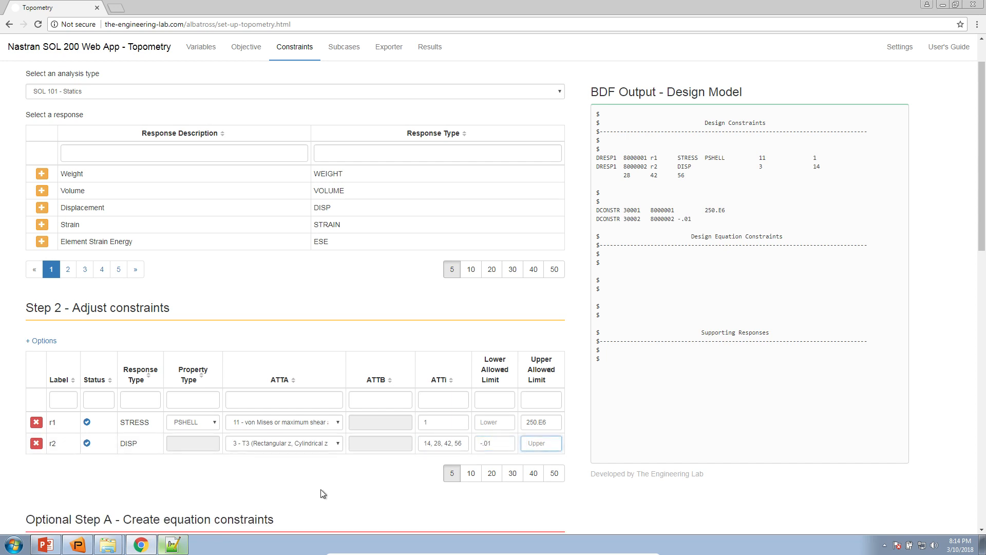
Step: Switch to Patran, rotate the plate to examine the load direction at its free edge, and return to the web app
click(70, 544)
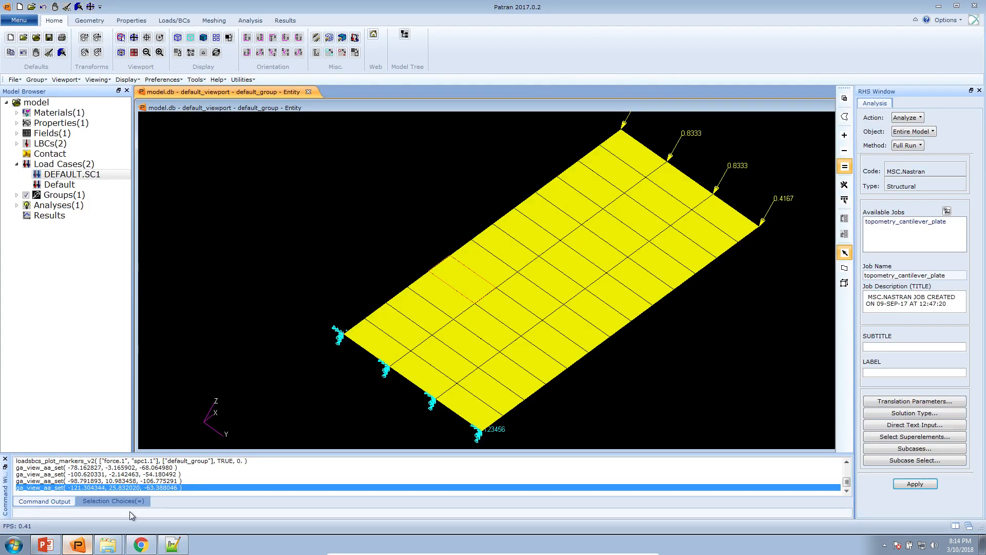
drag(541, 305, 498, 310)
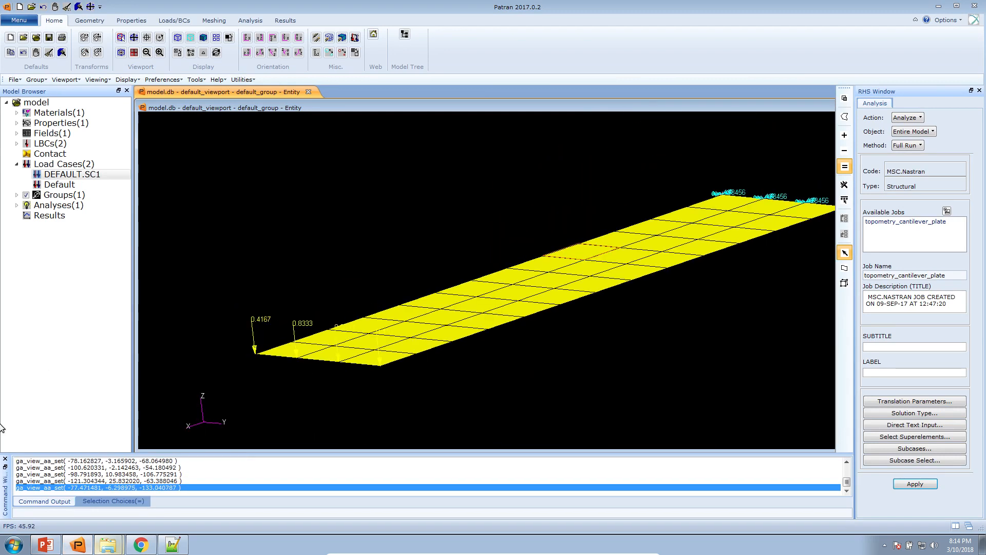
click(140, 545)
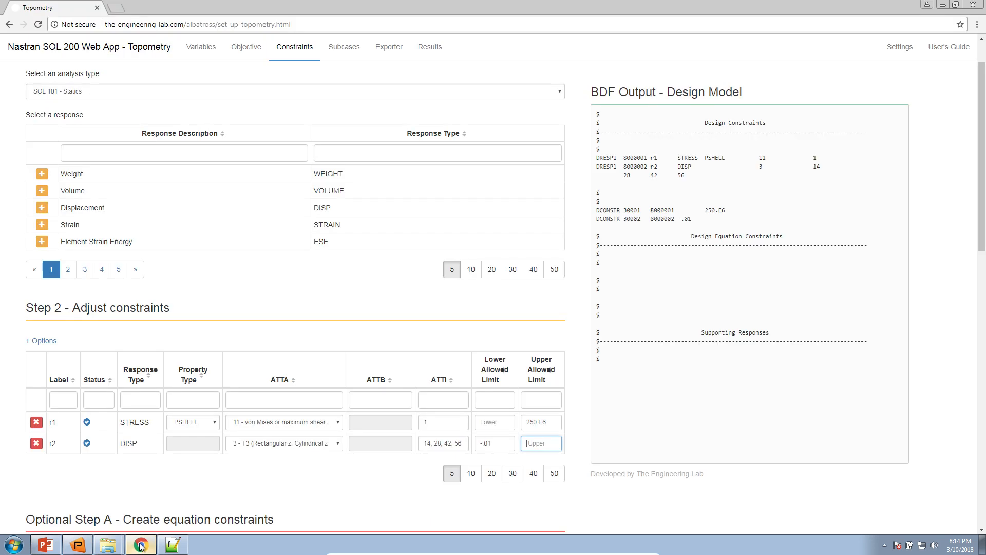
Step: Export the optimization files with the Auto Execute MSC Nastran option and switch to the Downloads folder
click(432, 348)
click(386, 50)
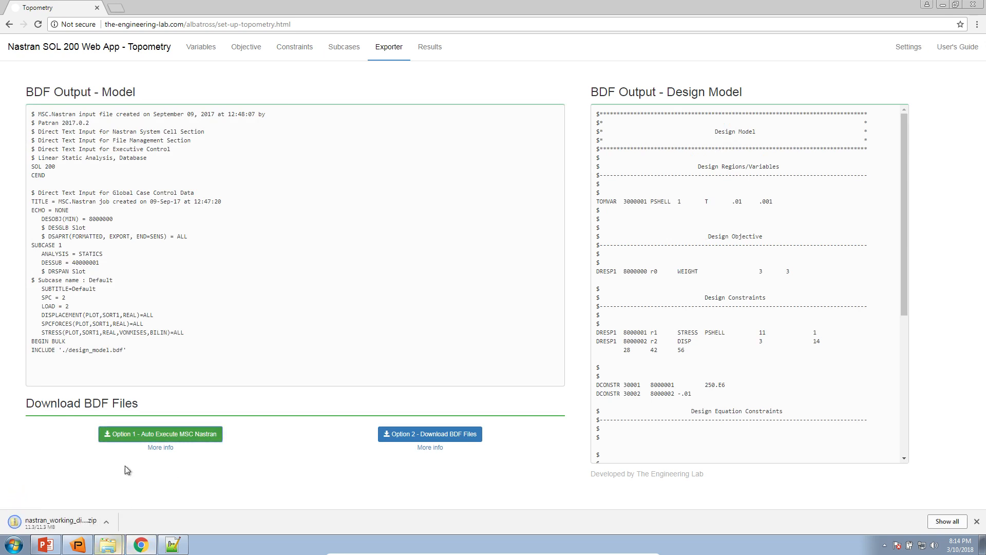
click(109, 547)
click(108, 505)
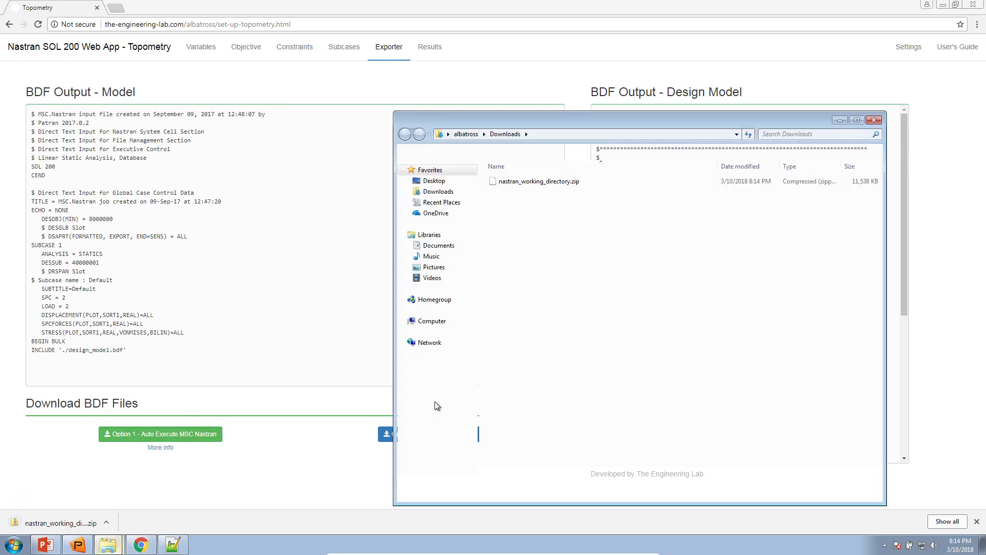
Step: Extract nastran_working_directory.zip to its default destination and run the Start MSC Nastran shortcut from the extracted folder
right_click(520, 184)
click(545, 213)
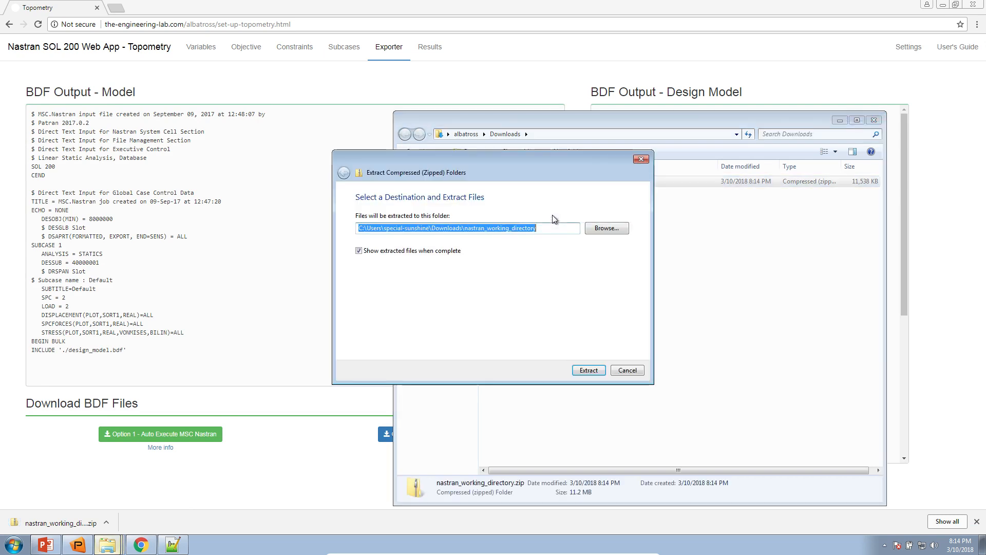
click(588, 370)
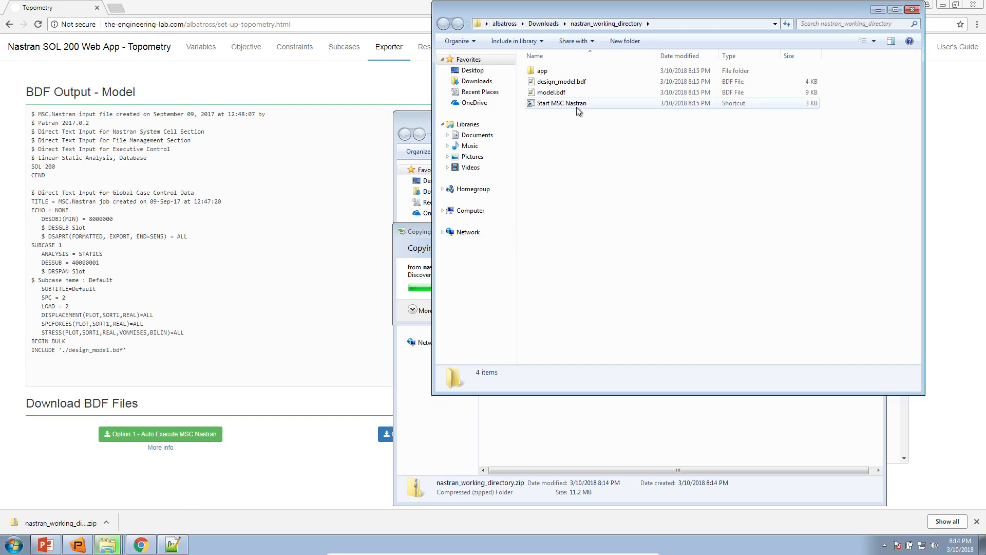
double_click(576, 104)
click(535, 280)
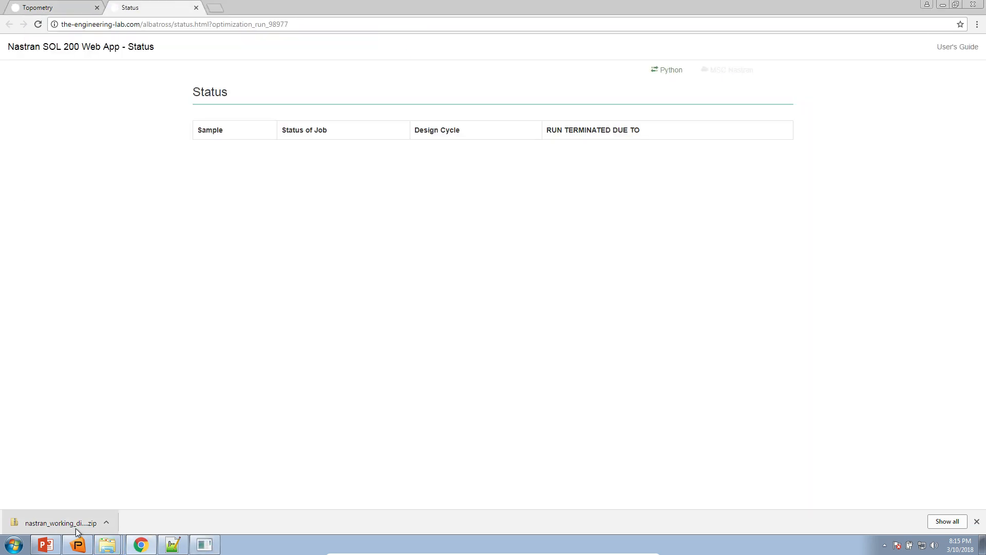
Step: Bring up the nastran_working_directory folder, then check the solution line of the original topometry_cantilever_plate.bdf in Notepad++
mouse_move(117, 547)
click(103, 489)
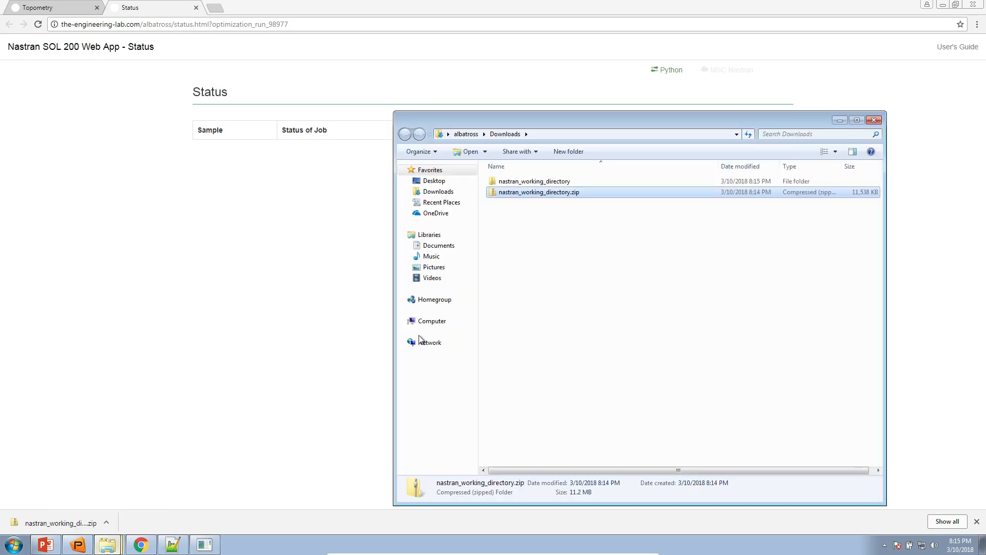
double_click(535, 181)
click(516, 203)
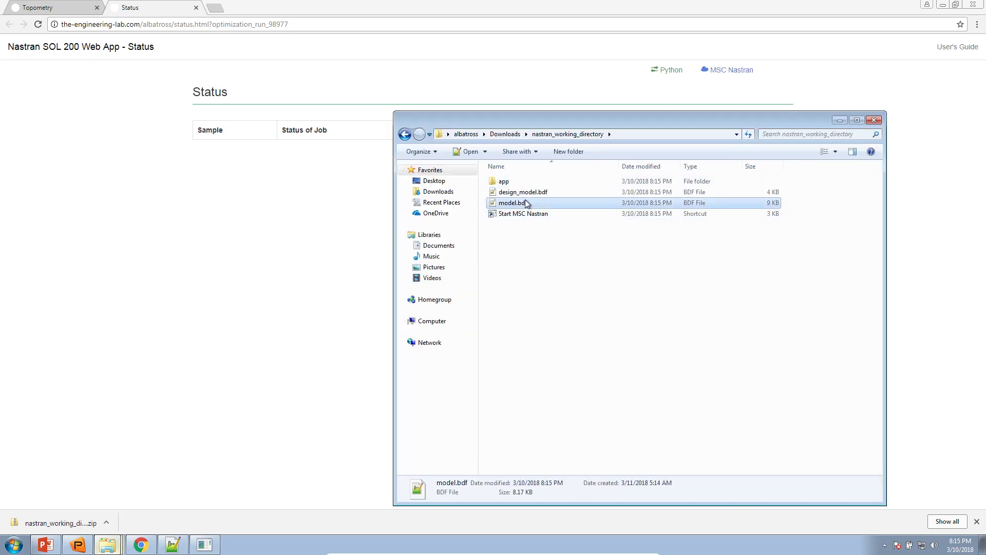
click(177, 543)
drag(232, 247, 62, 123)
double_click(65, 123)
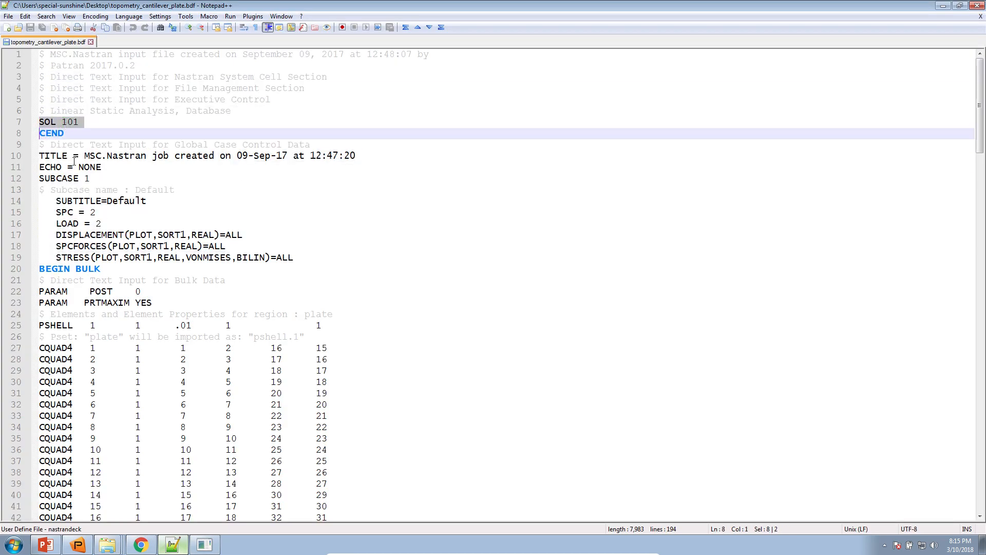
Step: Open the exported model.bdf in Notepad++ and examine its SOL 200, ANALYSIS and DESSUB lines
click(173, 544)
double_click(521, 225)
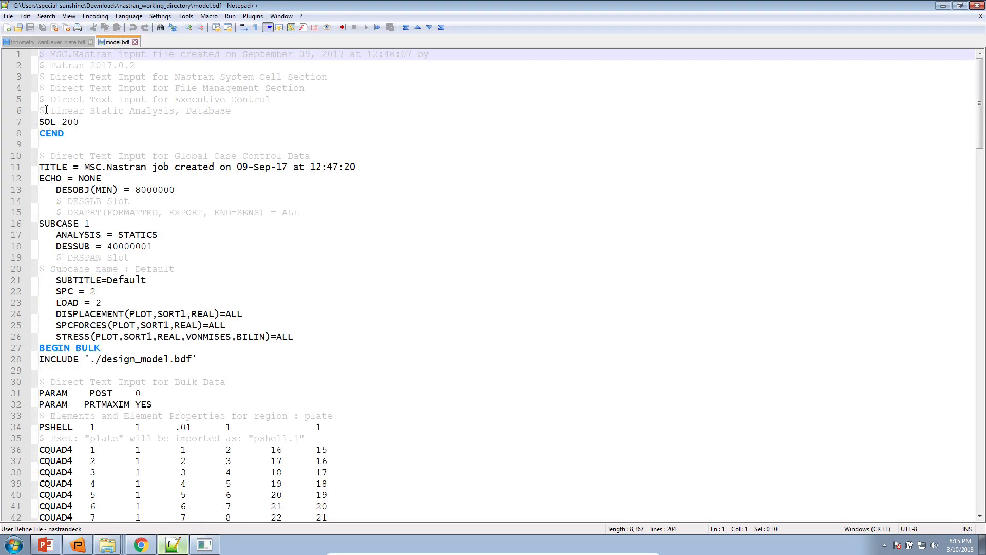
drag(84, 119, 30, 118)
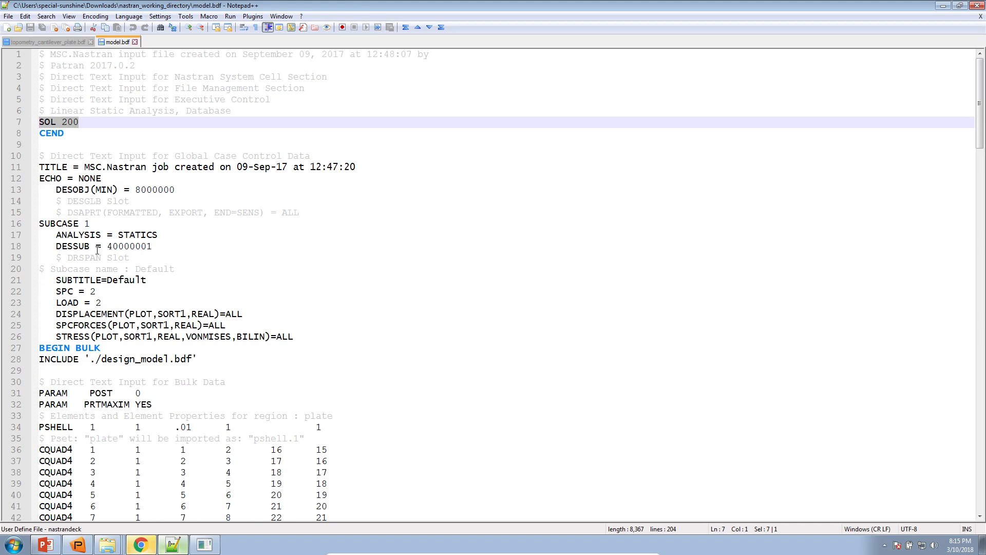
drag(152, 246, 32, 236)
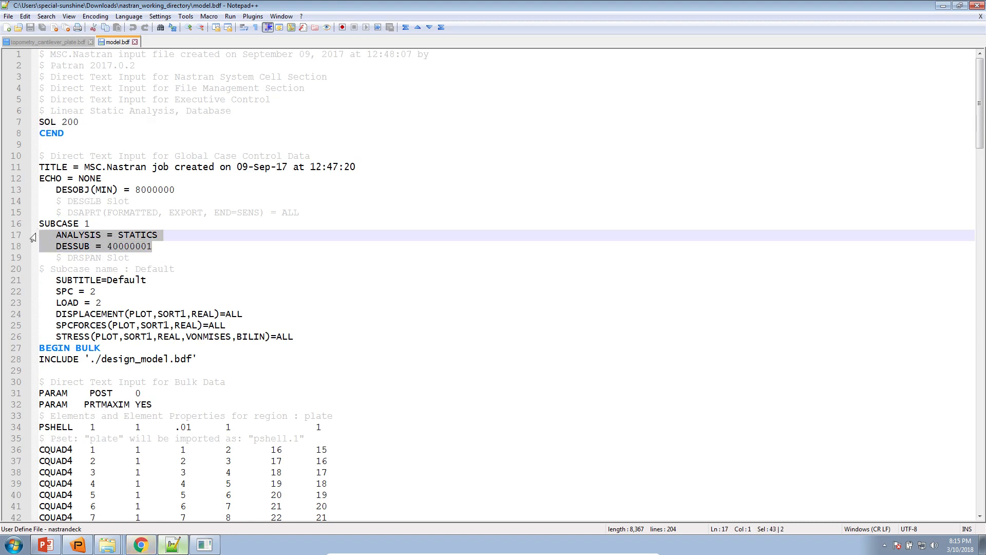
Step: Open design_model.bdf from the working directory and examine its TOMVAR variable, weight objective and constraint entries
mouse_move(108, 546)
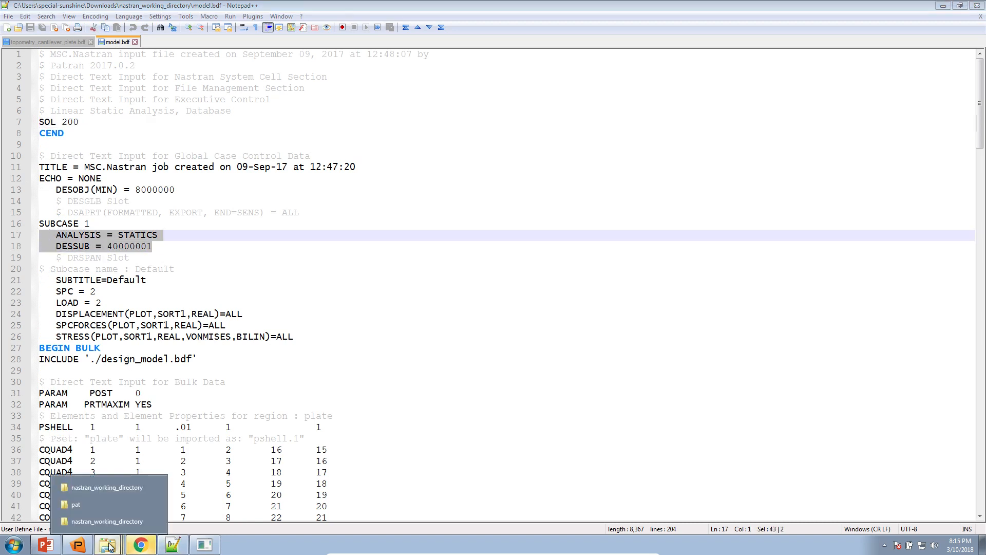
click(114, 498)
double_click(542, 192)
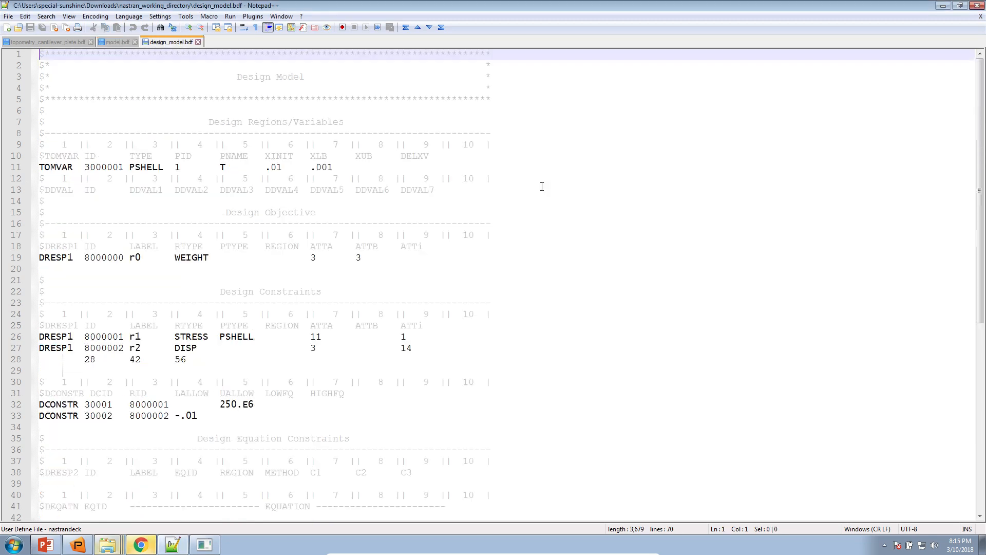
triple_click(261, 164)
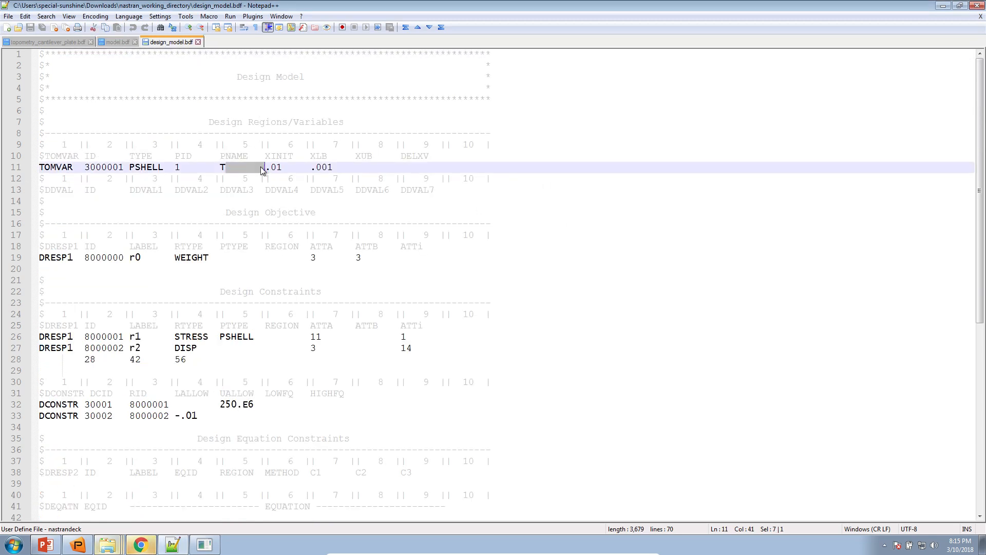
triple_click(198, 259)
drag(193, 340, 203, 411)
click(203, 411)
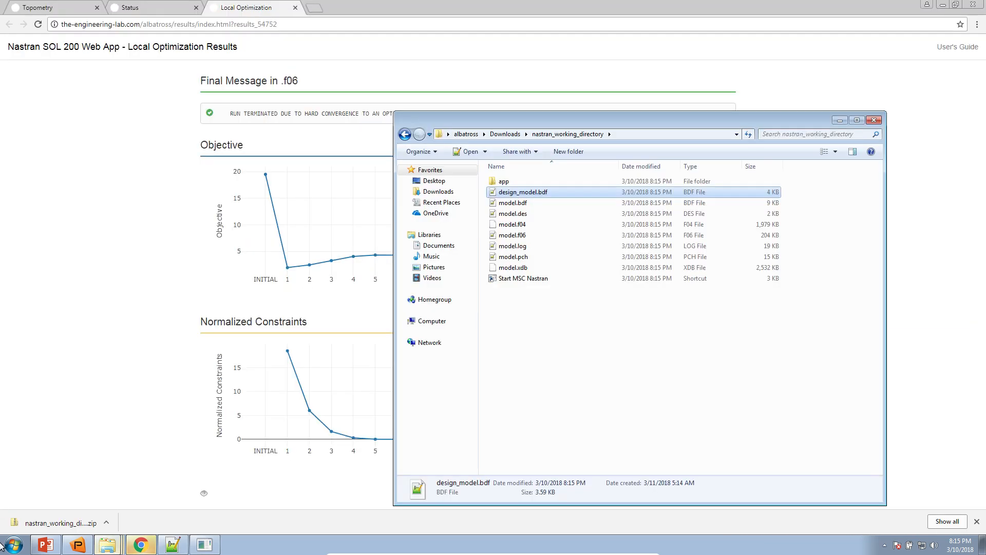
Step: Switch to the Local Optimization results and examine the final .f06 message and the objective's initial and final values
click(68, 409)
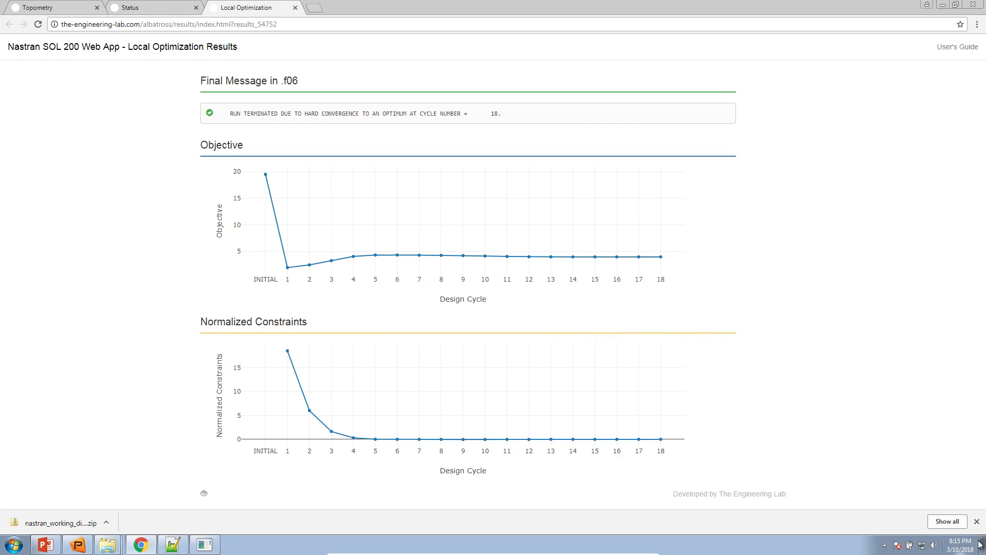
click(977, 522)
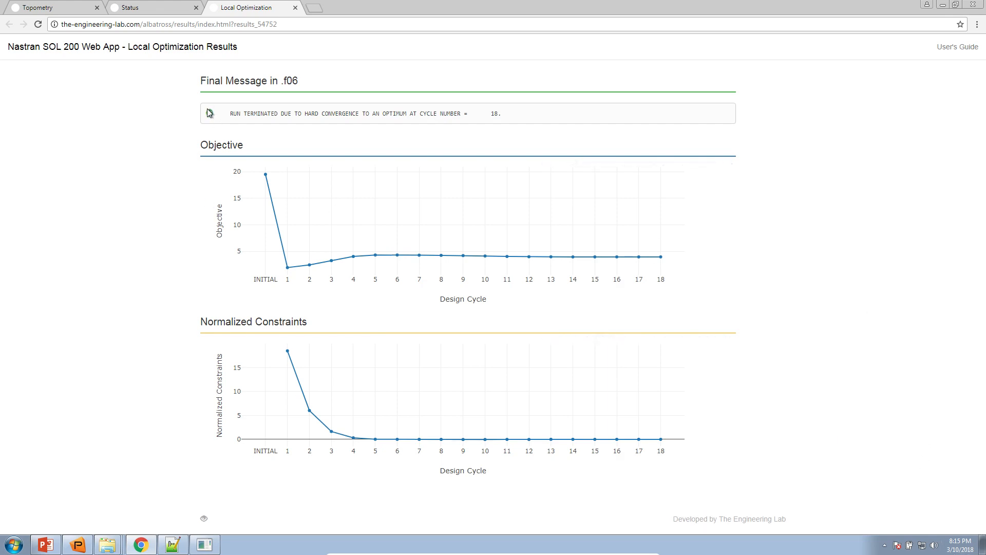
drag(230, 112, 466, 116)
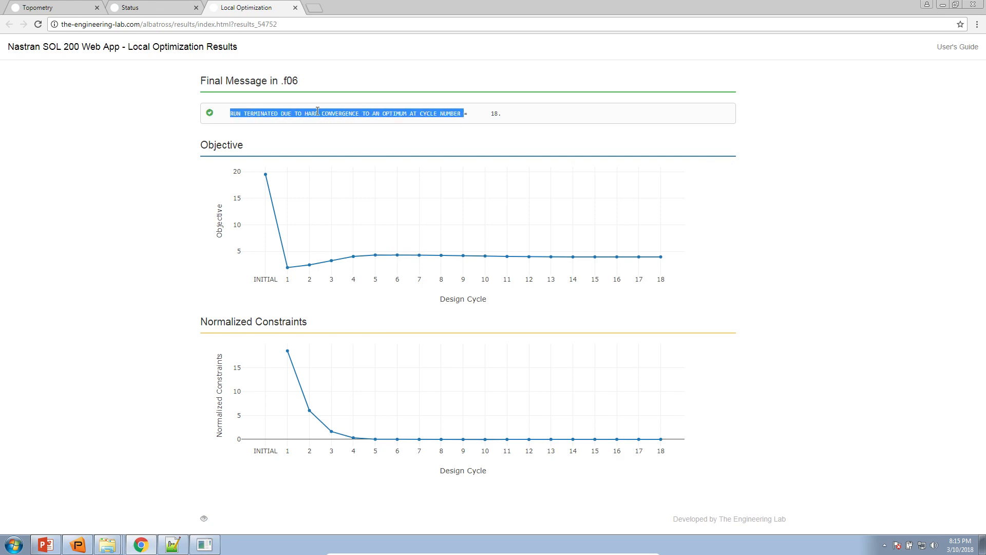
click(236, 105)
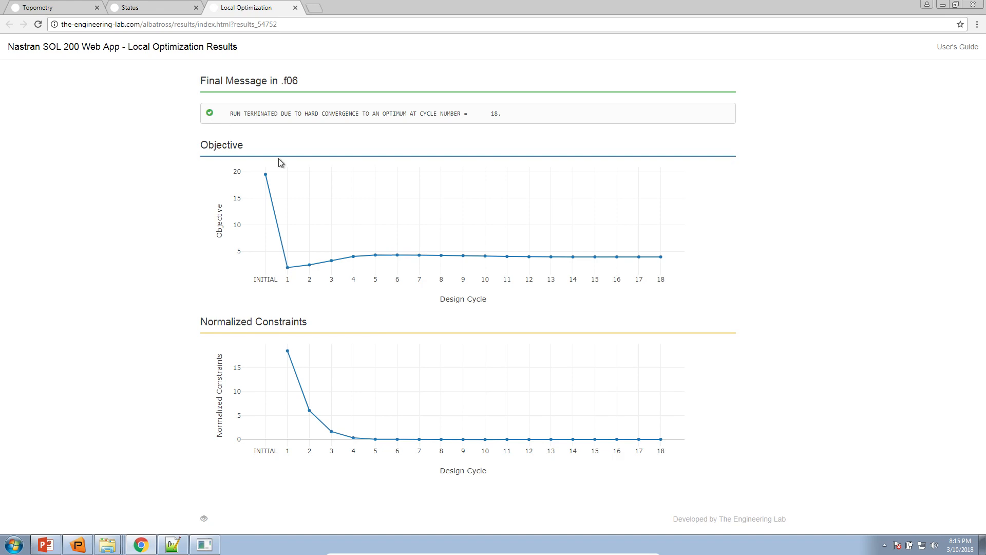
mouse_move(262, 182)
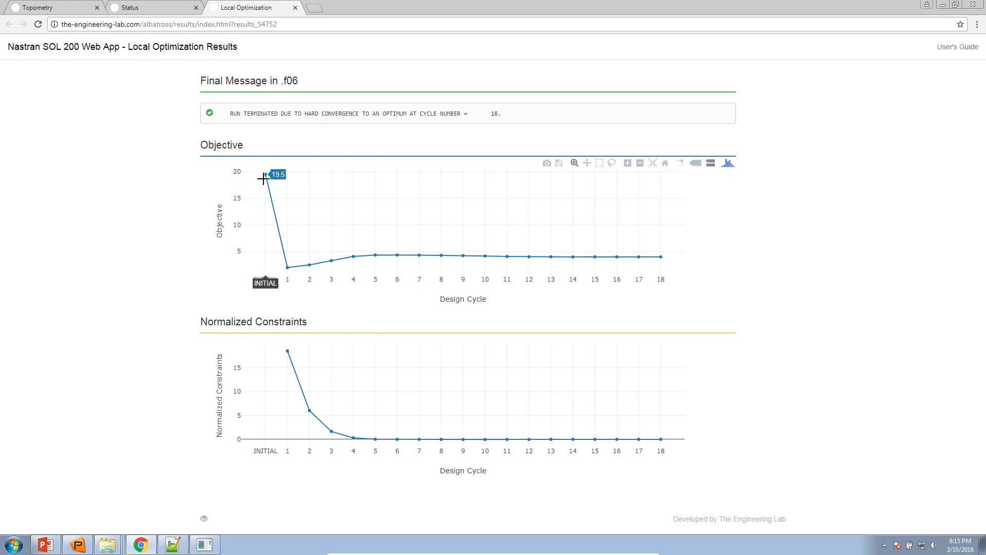
mouse_move(656, 257)
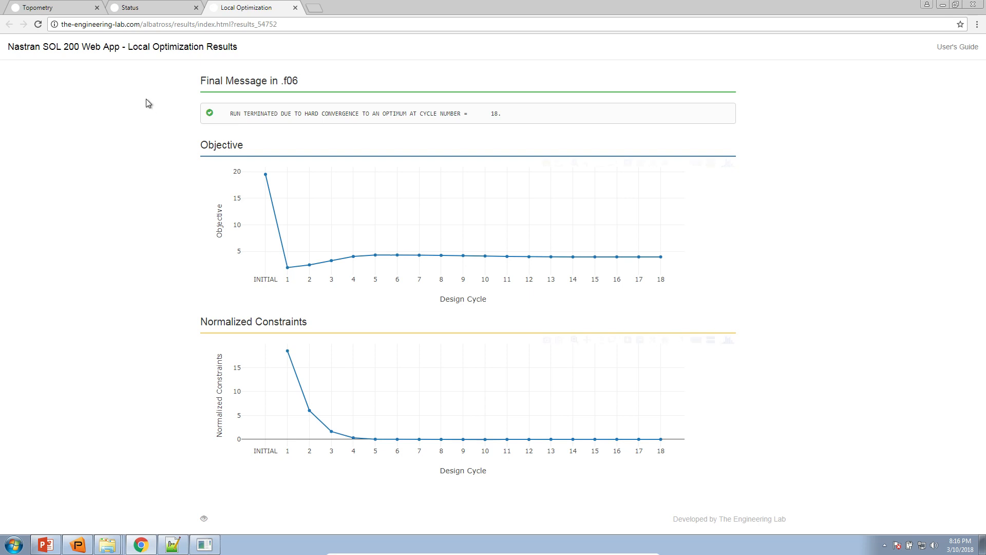
Step: Return to the Topometry page and open the Responses (.f06) results app
click(66, 10)
click(430, 47)
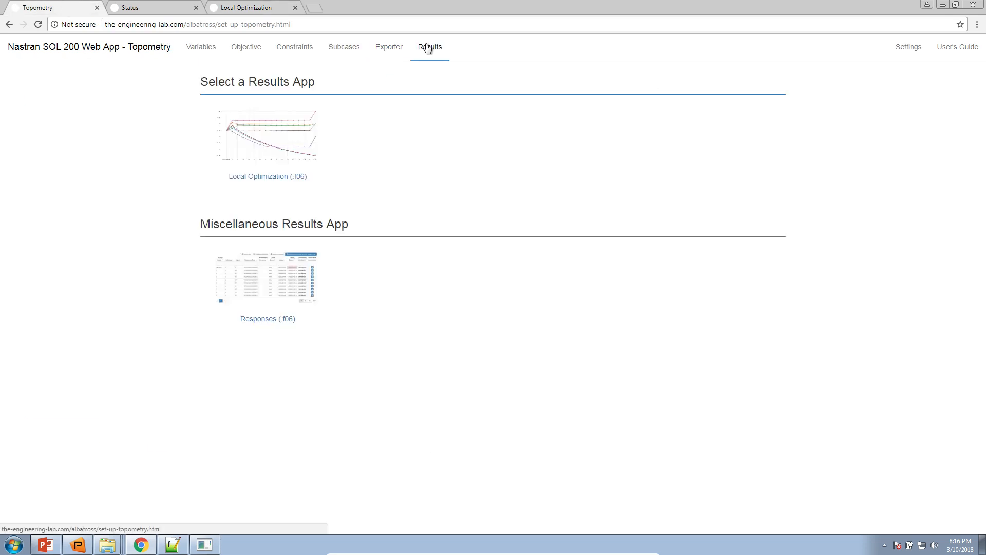
click(294, 285)
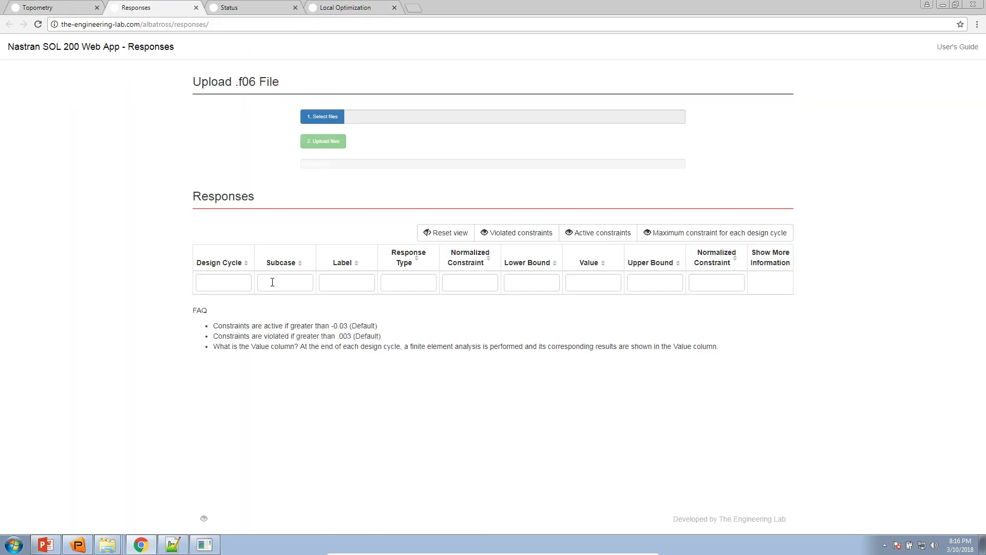
Step: Select model.f06 from Downloads > nastran_working_directory and upload it to the Responses app
click(329, 116)
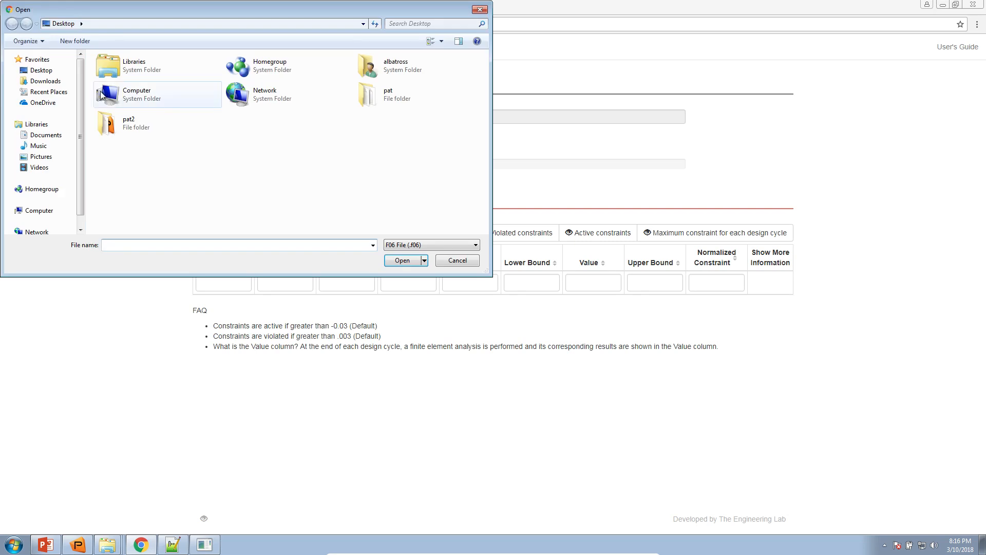
click(73, 81)
double_click(118, 73)
click(126, 84)
double_click(127, 86)
click(341, 147)
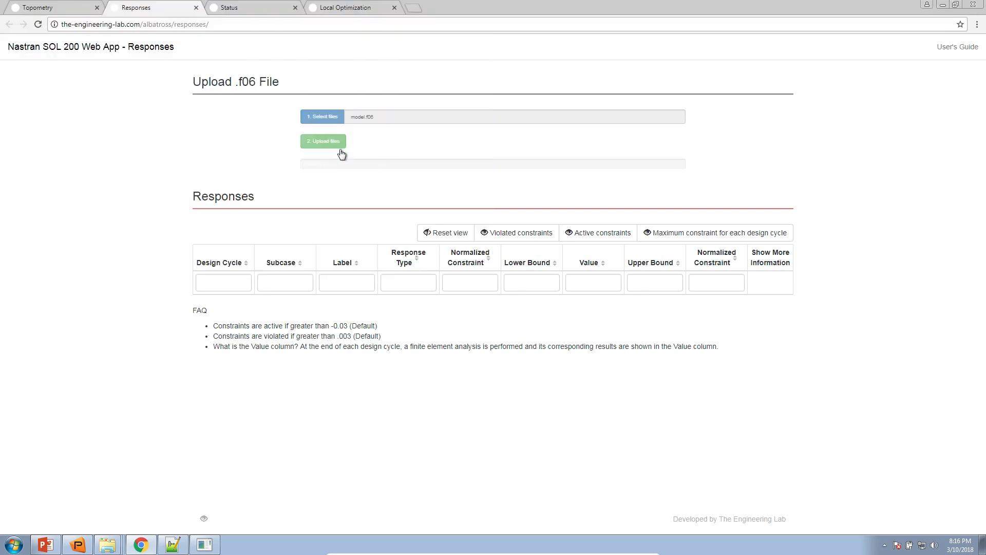
Step: Look through the maximum, violated and active constraint views of the responses, and reset the view to list everything
click(662, 127)
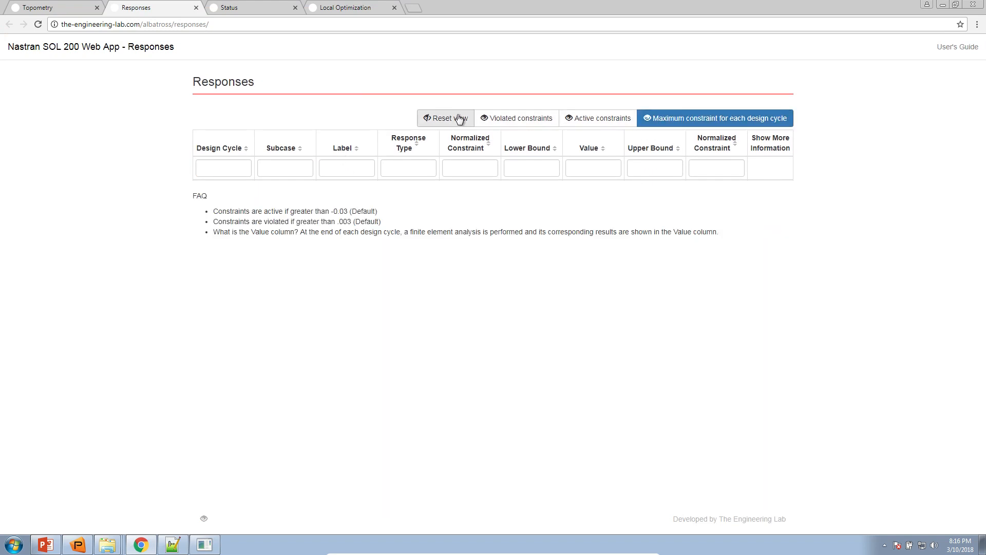
click(513, 118)
click(615, 121)
click(446, 119)
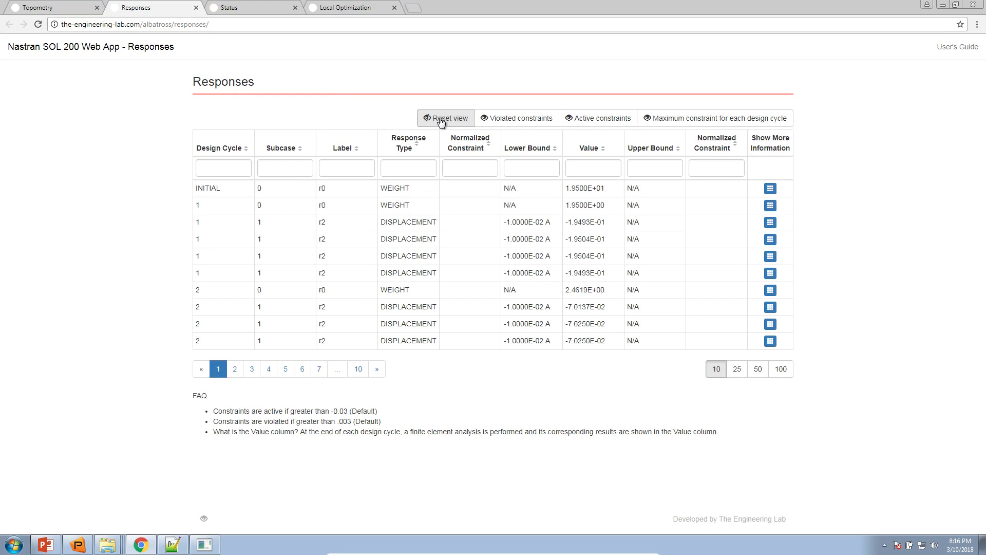
Step: Show 25 responses per page and examine the weight and displacement values of the final design cycle on the last page
click(736, 368)
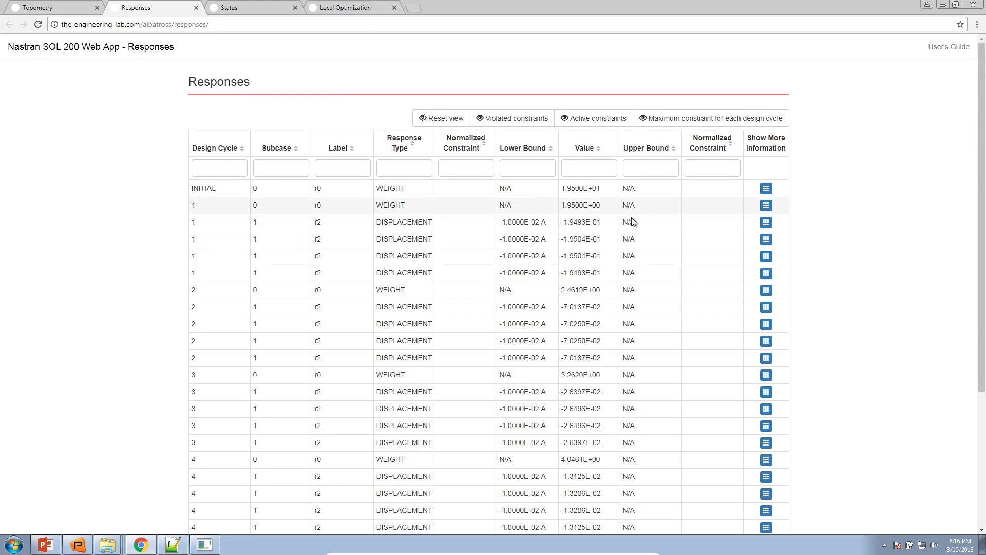
scroll(576, 282, down, 1)
scroll(576, 282, down, 3)
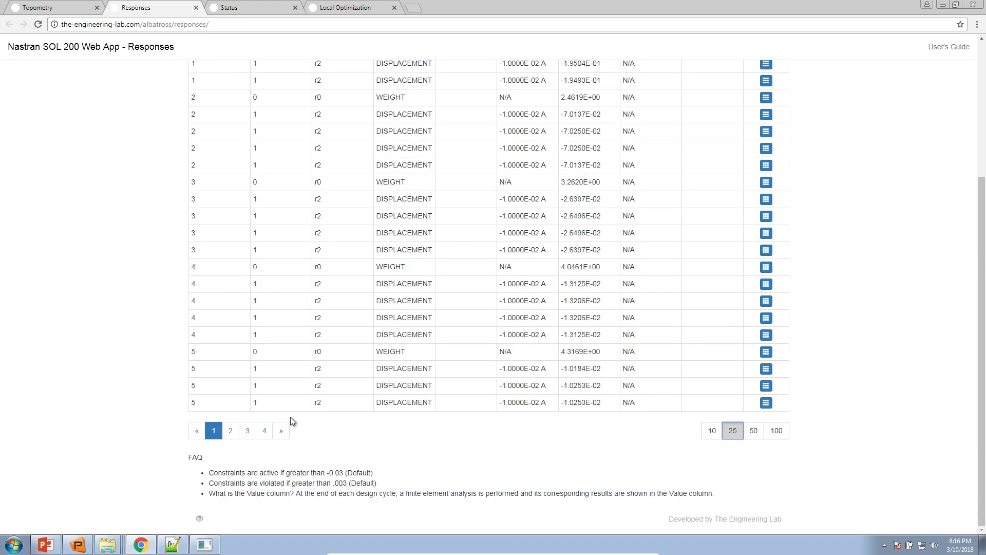
click(231, 431)
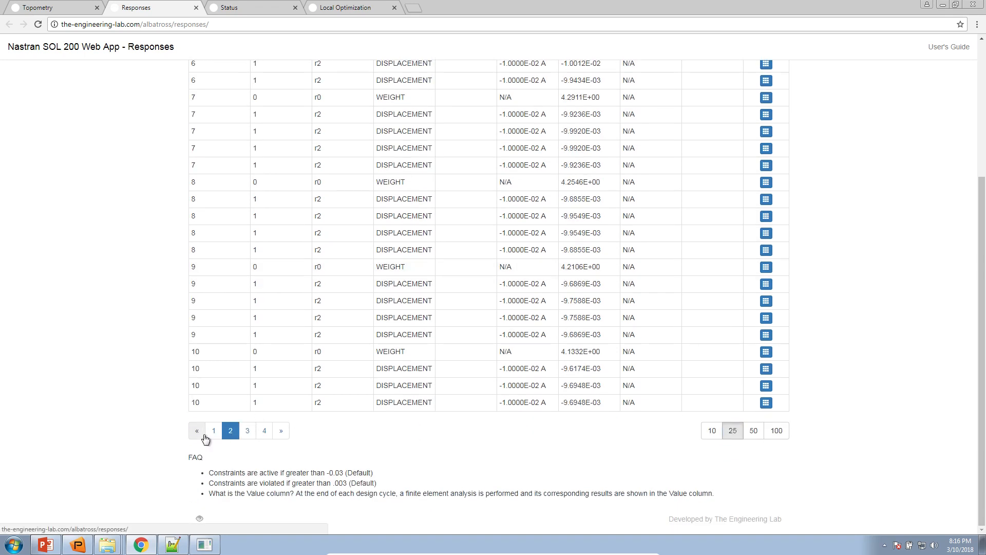
click(247, 430)
click(265, 430)
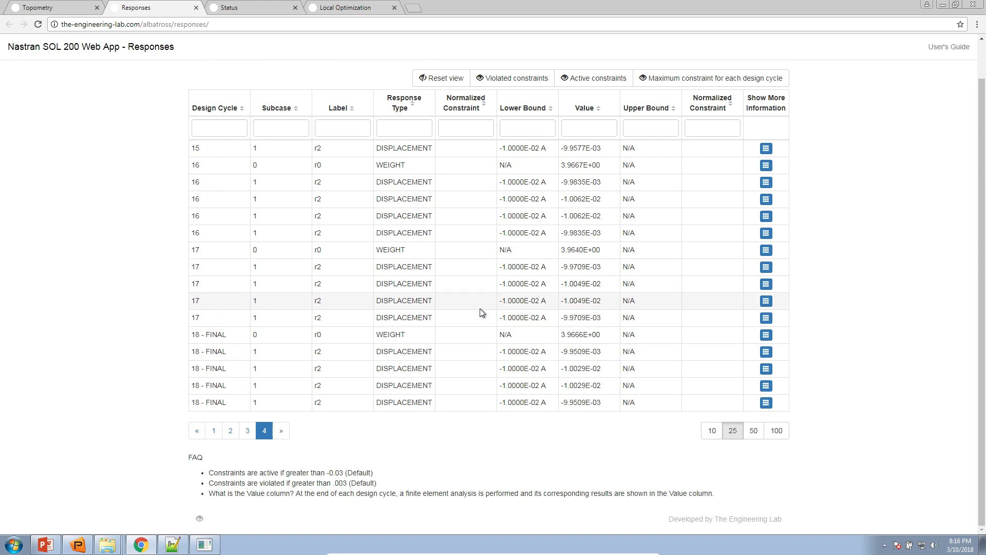
drag(418, 386, 418, 317)
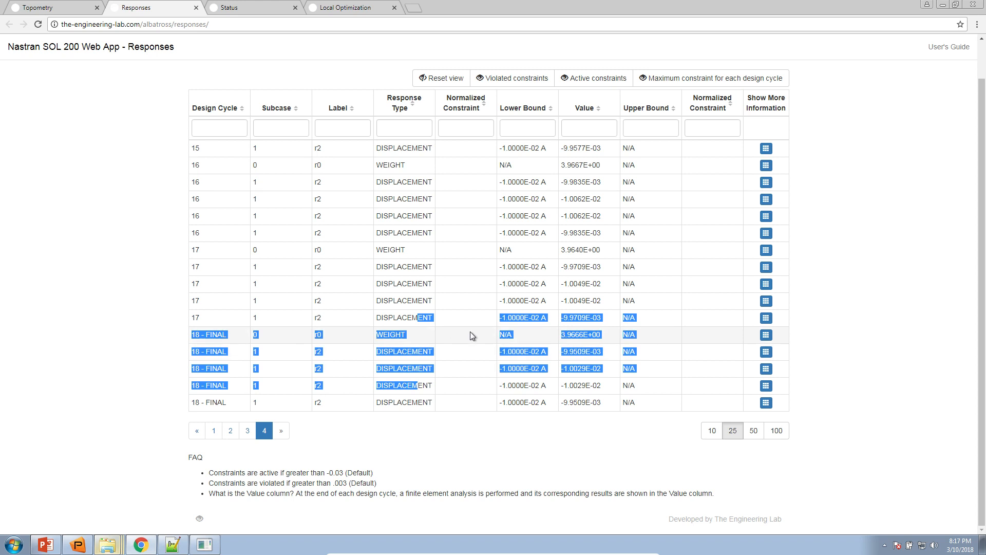
Step: Close the Responses page and examine the objective history in the Local Optimization results
click(195, 7)
click(222, 9)
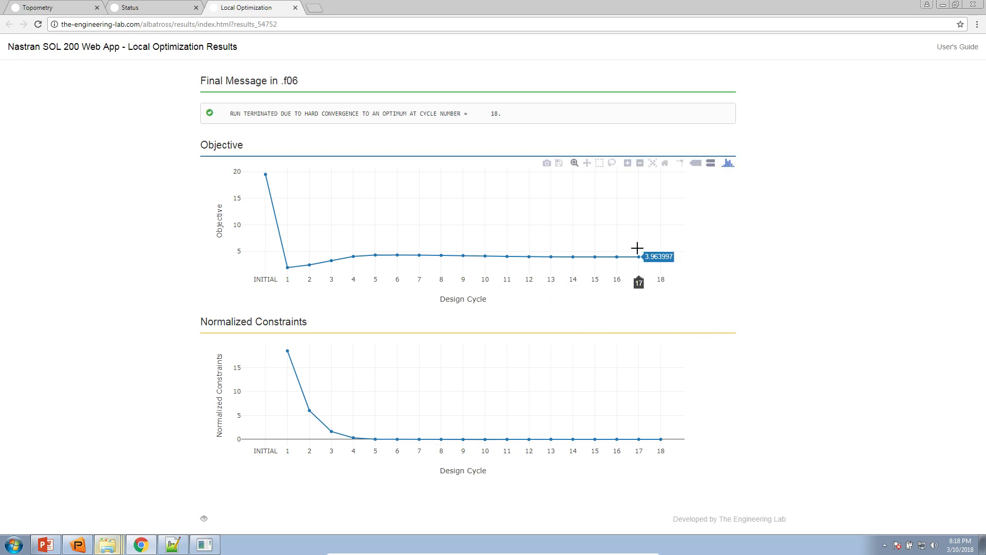
Step: Minimize the browser and examine the meshed cantilever plate from a rotated view in Patran
click(942, 5)
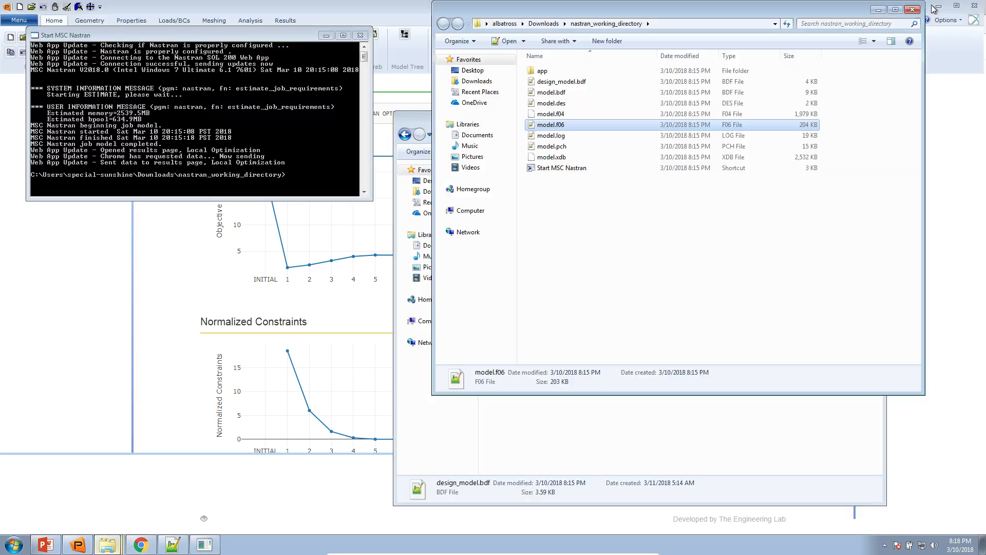
click(267, 267)
drag(267, 267, 280, 291)
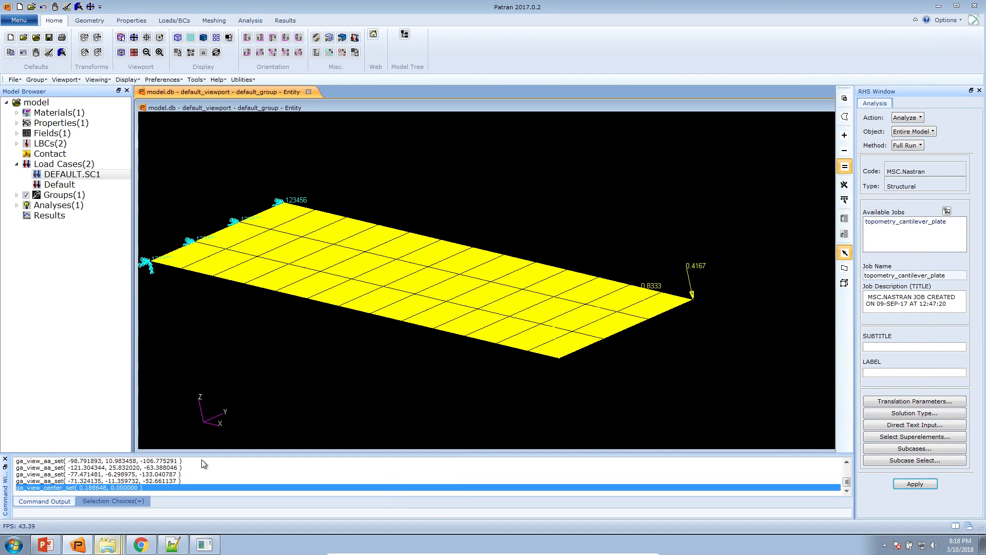
Step: Switch back to Chrome and review the T, NU and RHO design properties among the Topometry variables
click(143, 544)
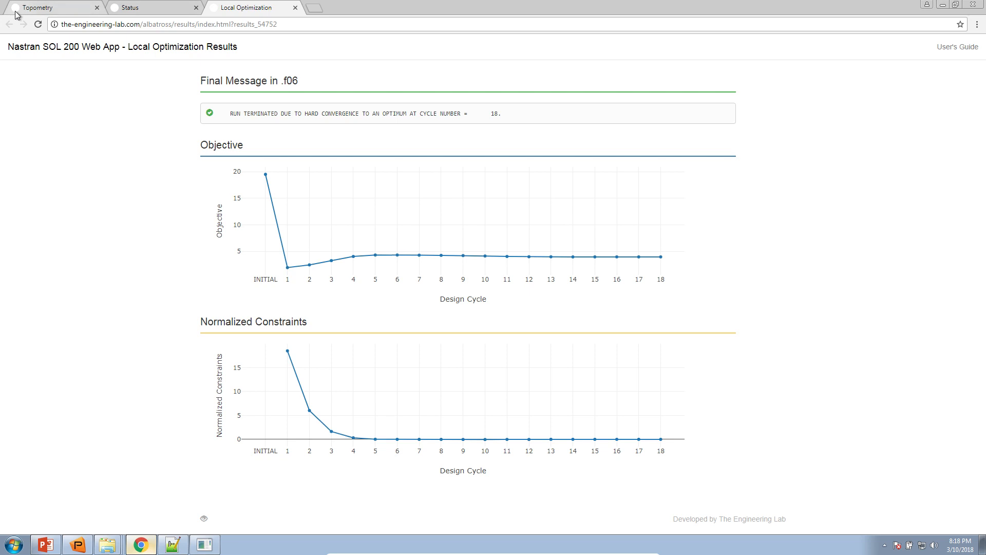
click(46, 6)
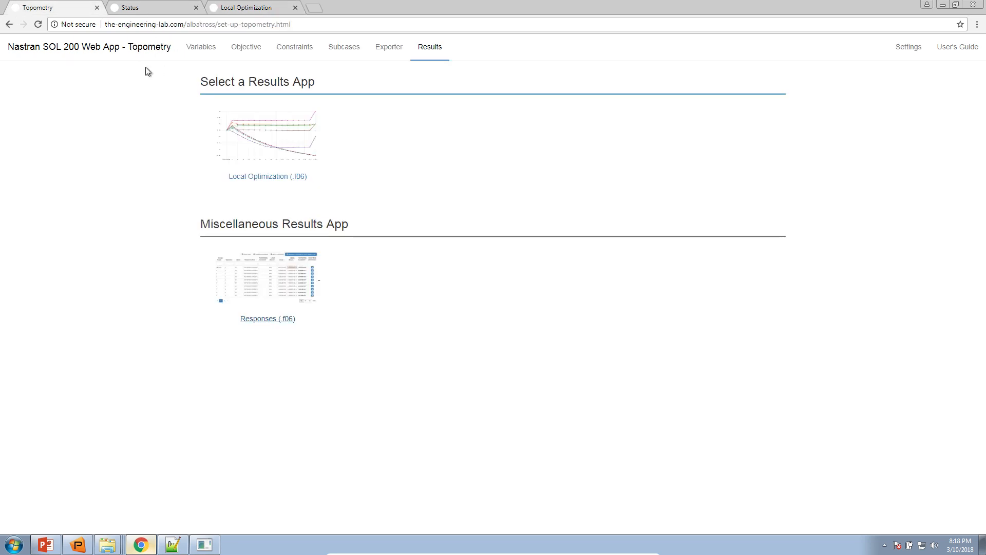
click(206, 51)
scroll(167, 391, down, 2)
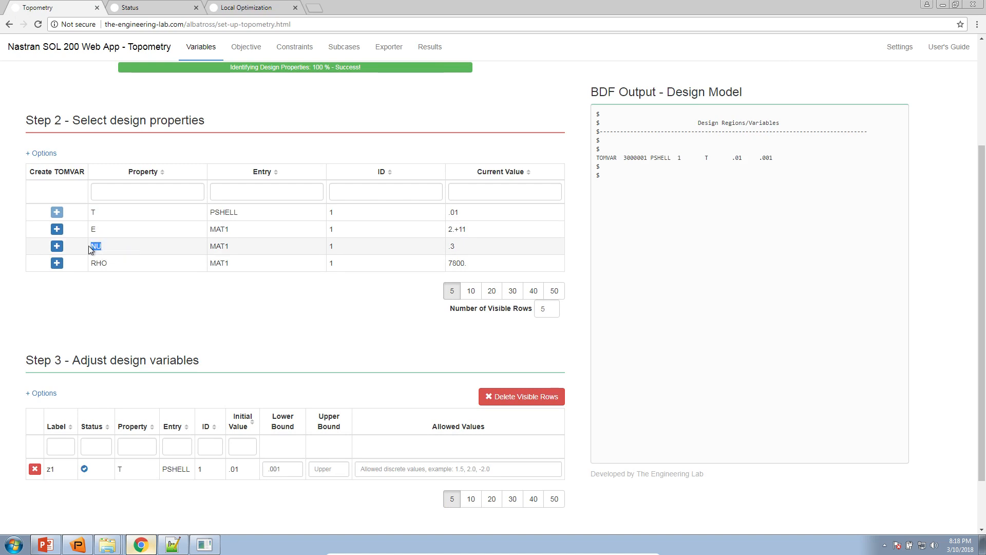
drag(108, 261, 90, 267)
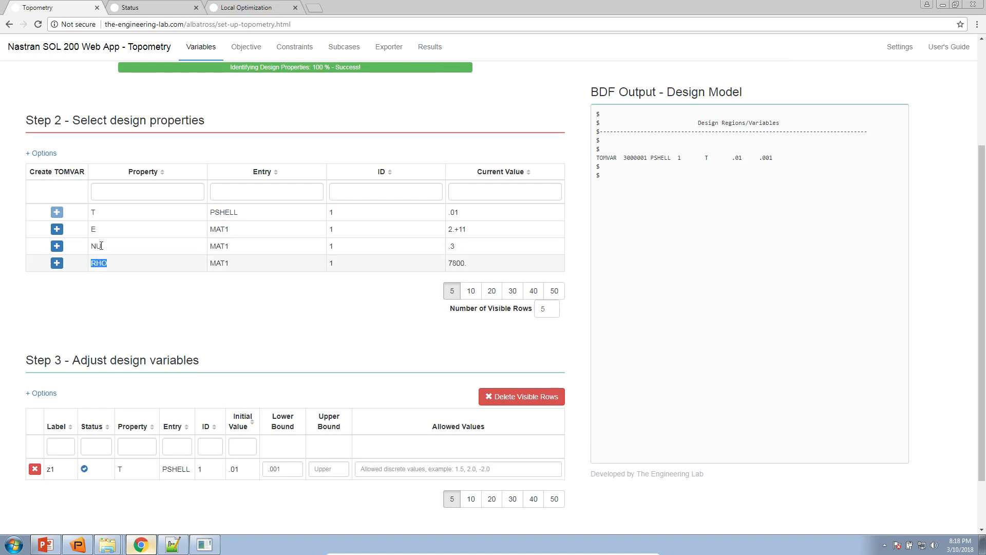
double_click(93, 213)
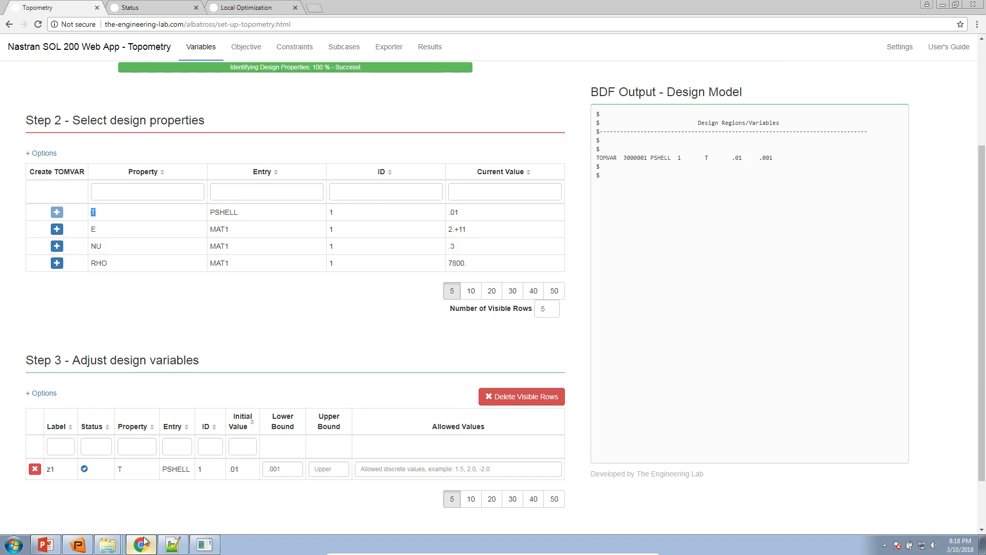
Step: Show the desktop, move the topometry_cantilever_plate.bdf icon aside and create a folder named new_version
click(973, 543)
click(983, 543)
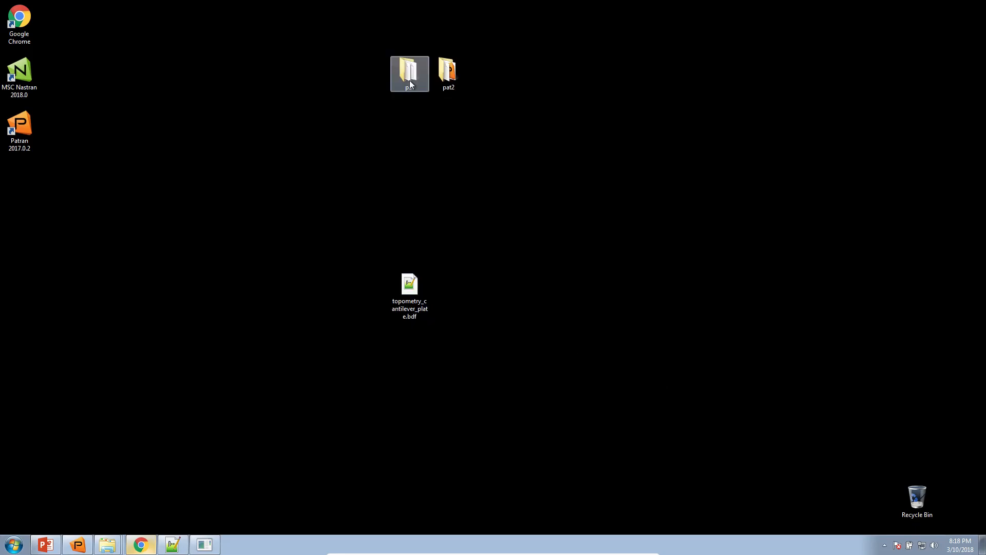
drag(399, 279, 282, 278)
right_click(534, 316)
mouse_move(596, 388)
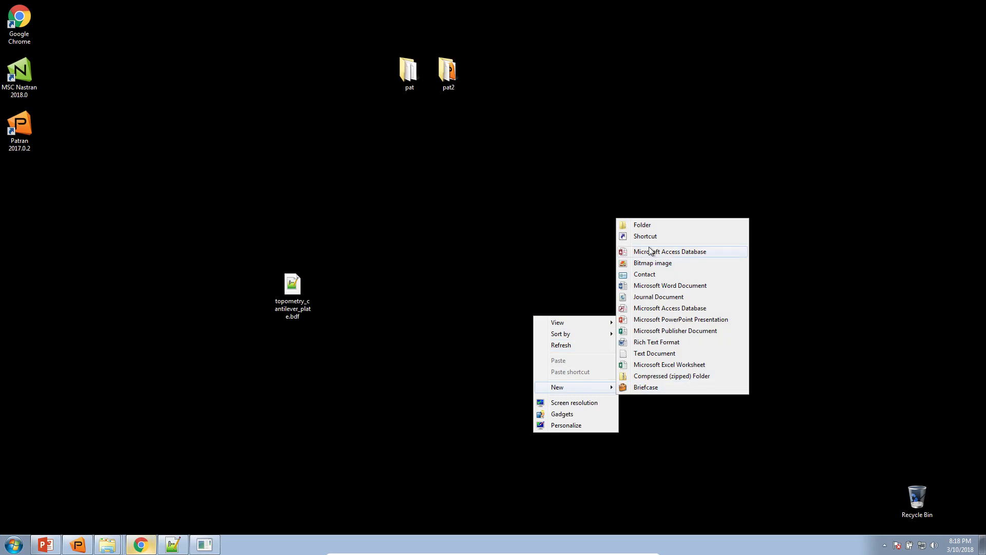
click(642, 225)
text(new_version)
key(Return)
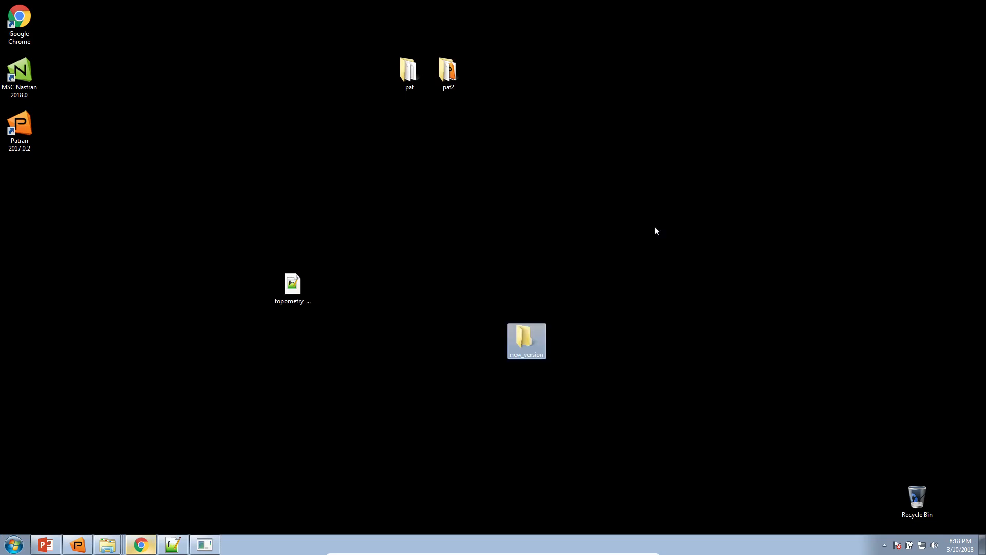
Step: Copy topometry_cantilever_plate.bdf from the desktop into the new_version folder
click(288, 297)
right_click(293, 283)
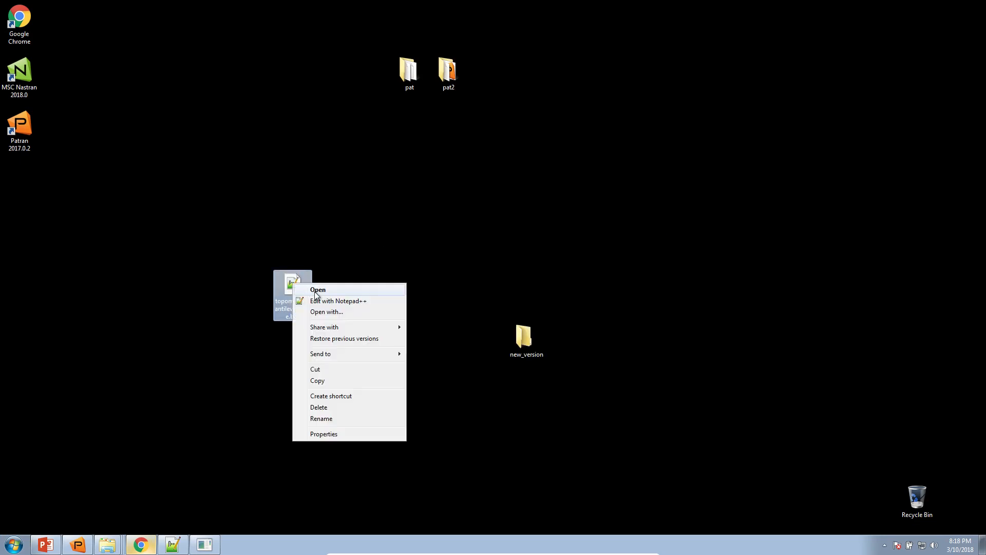
click(318, 380)
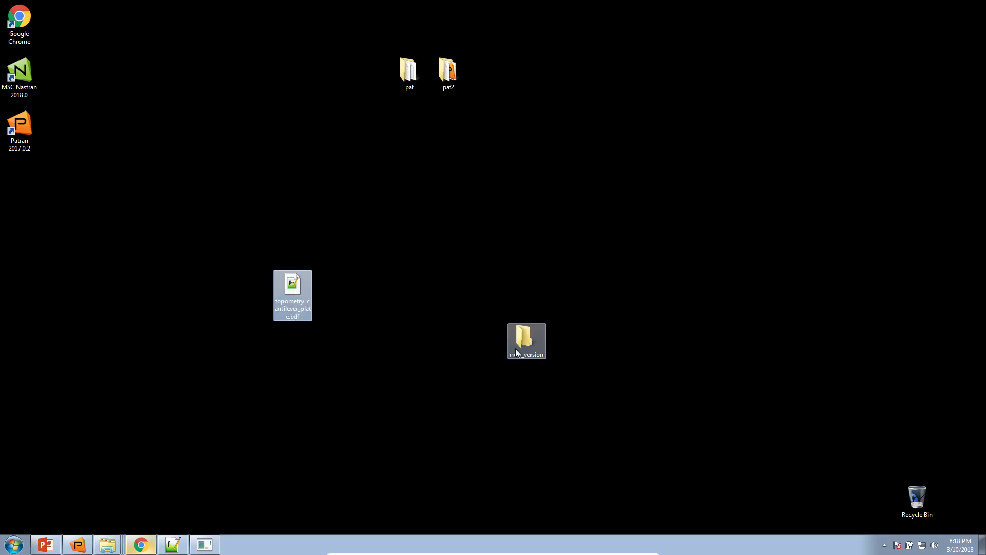
double_click(516, 347)
key(ctrl+v)
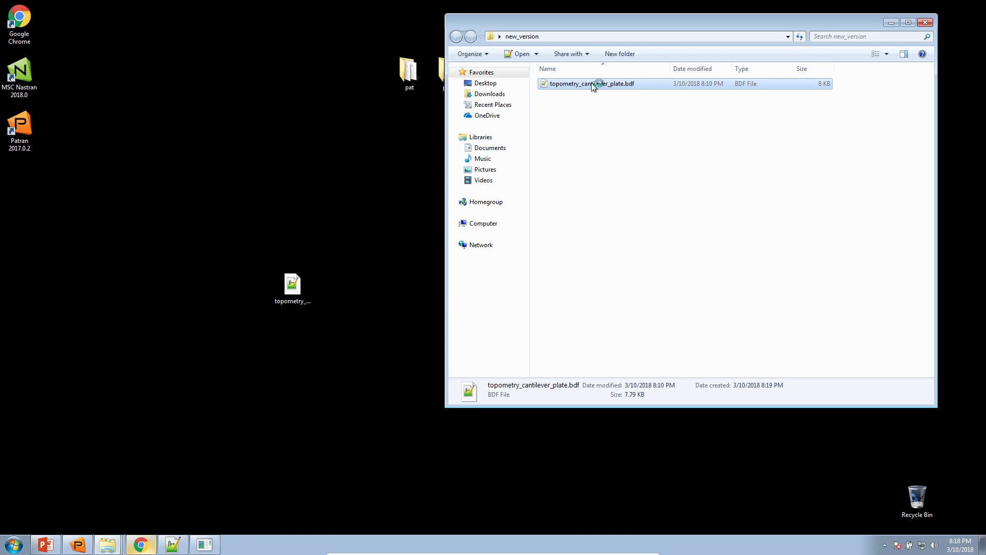
Step: Open the copied topometry_cantilever_plate.bdf in Notepad++ and examine the property ID and thickness of its PSHELL entry
double_click(593, 83)
click(106, 325)
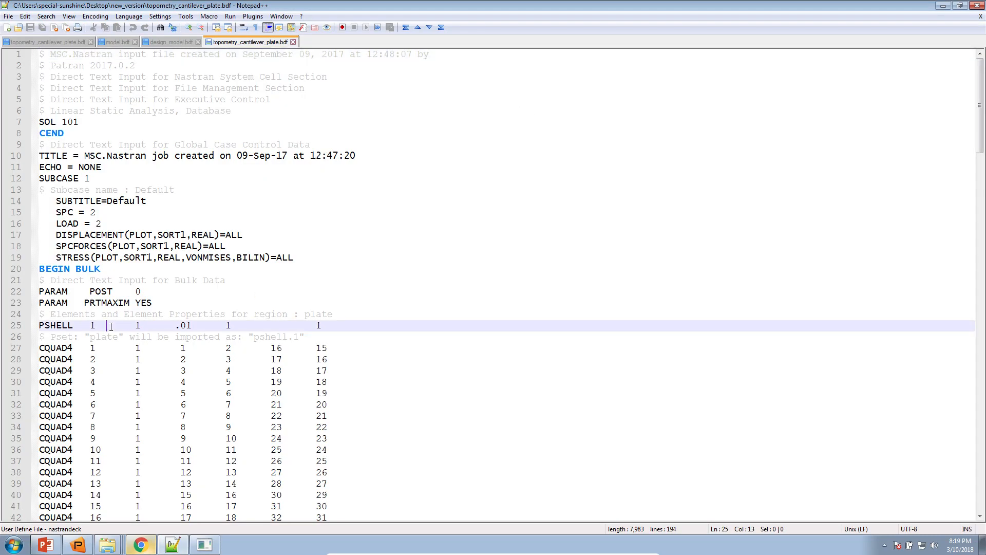
scroll(158, 411, up, 4)
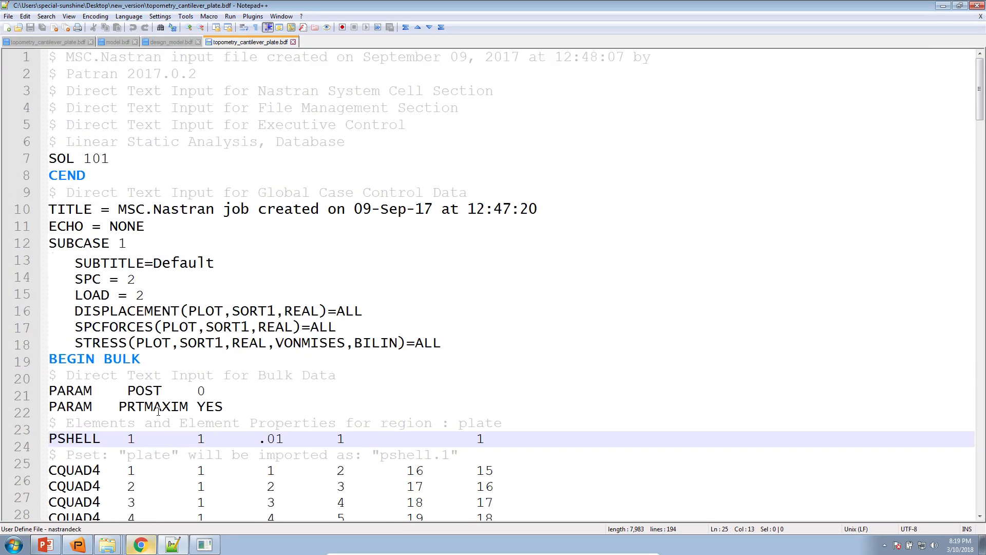
scroll(158, 411, down, 1)
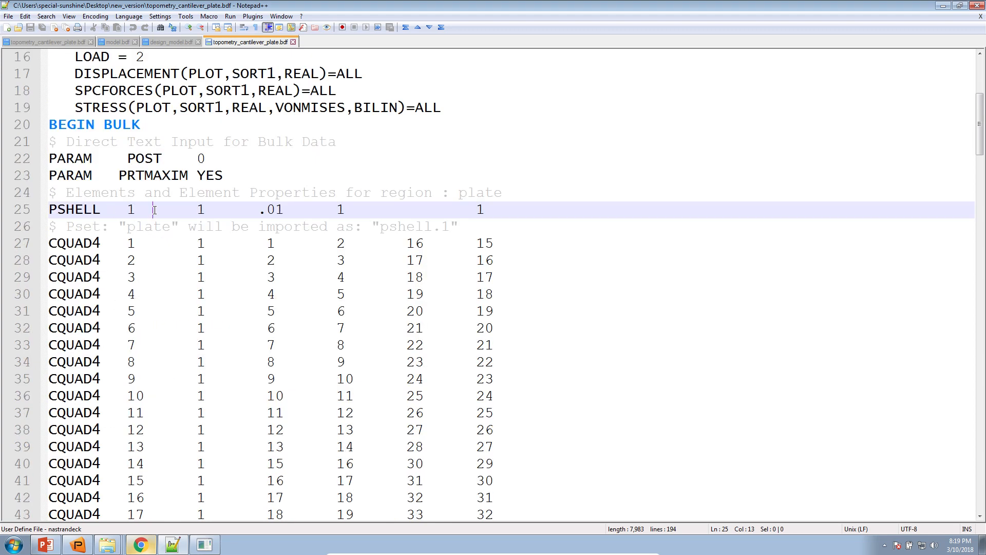
drag(127, 209, 197, 211)
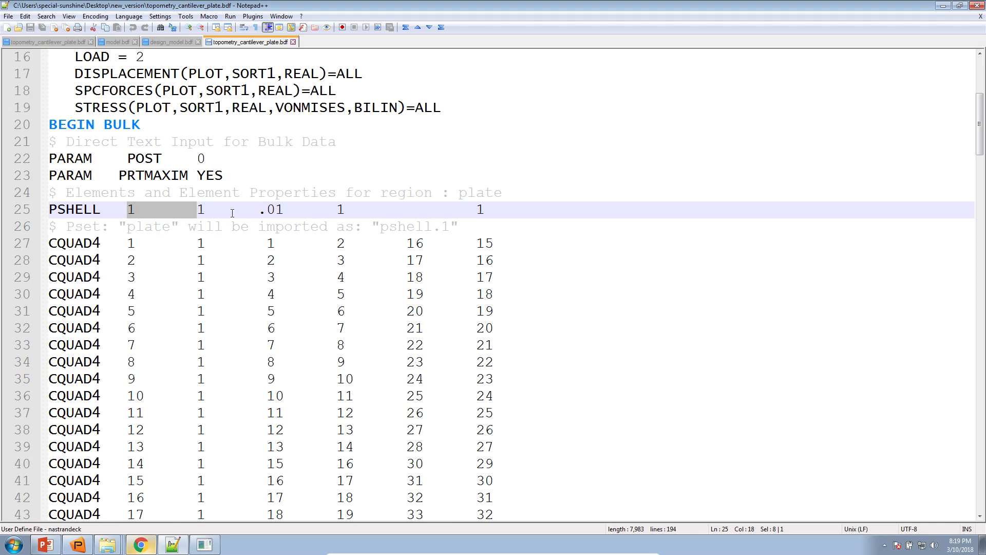
double_click(286, 213)
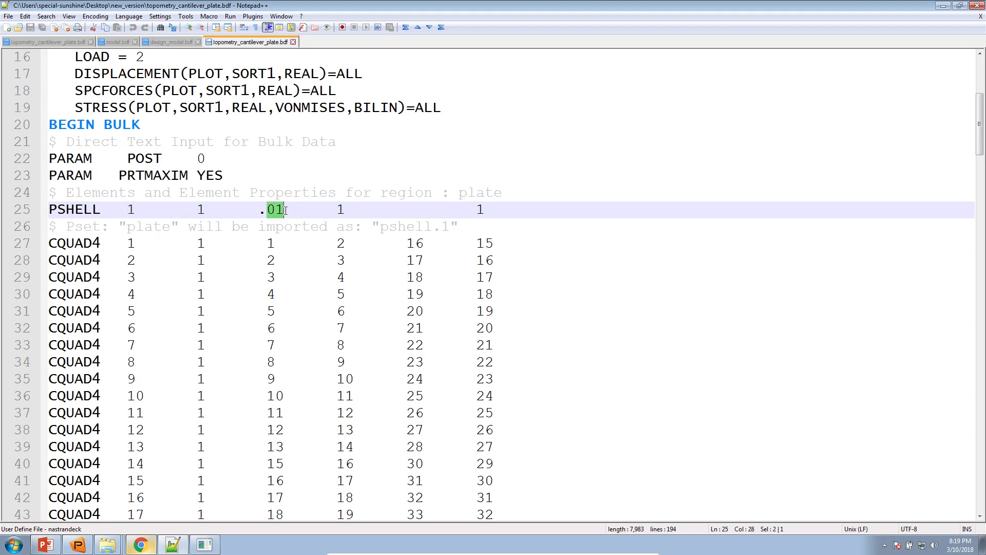
Step: Open model.pch from nastran_working_directory and place topometry_cantilever_plate.bdf beside it in the other view
mouse_move(123, 543)
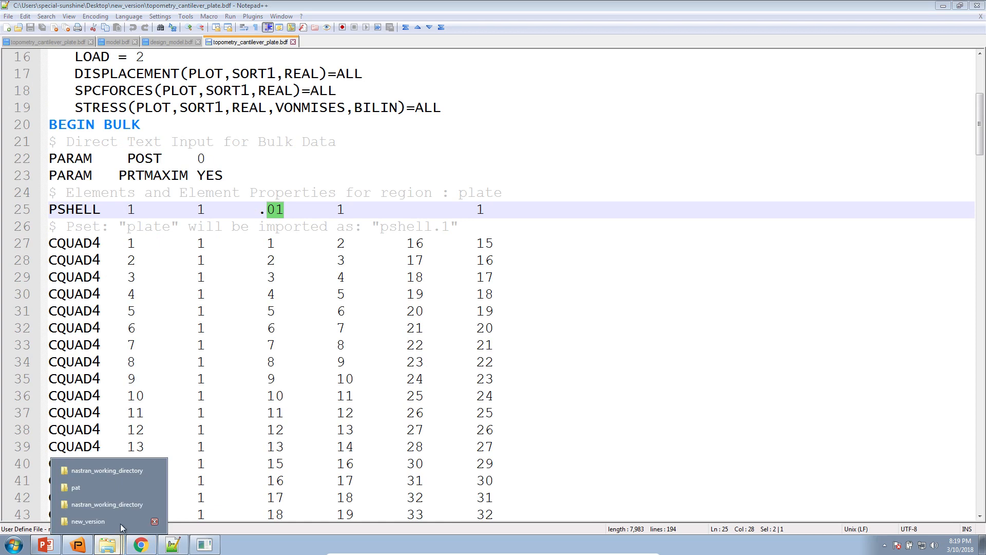
click(129, 504)
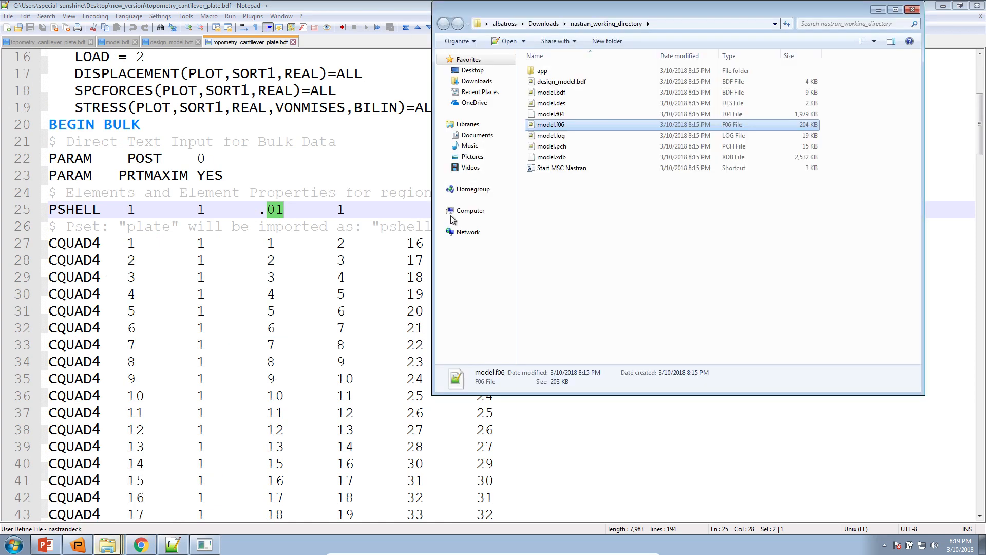
click(547, 147)
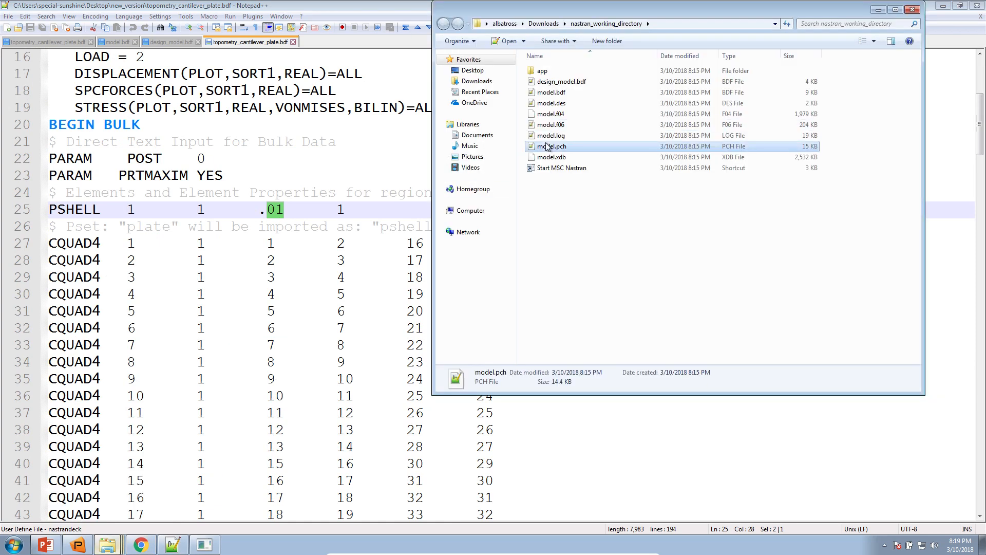
double_click(547, 147)
click(272, 41)
right_click(265, 43)
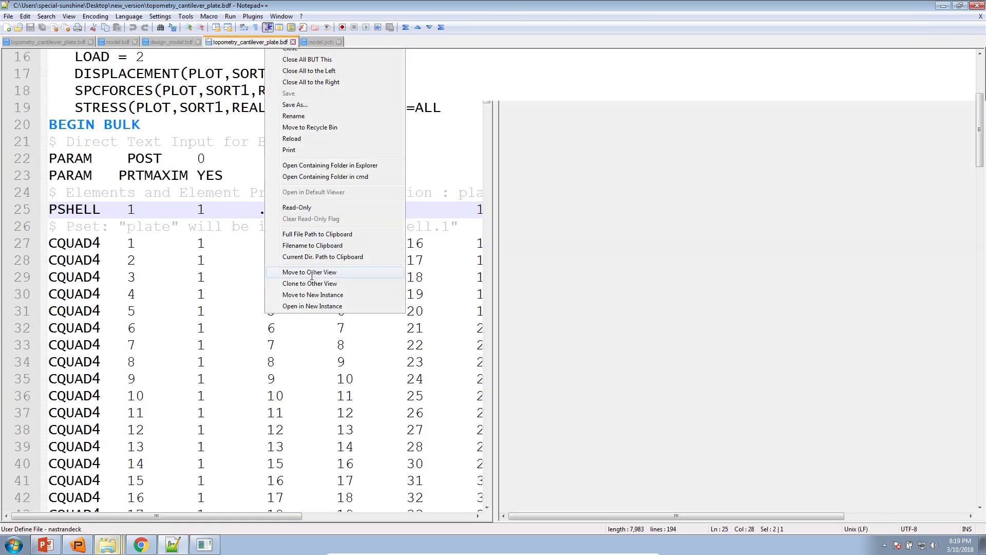
click(311, 273)
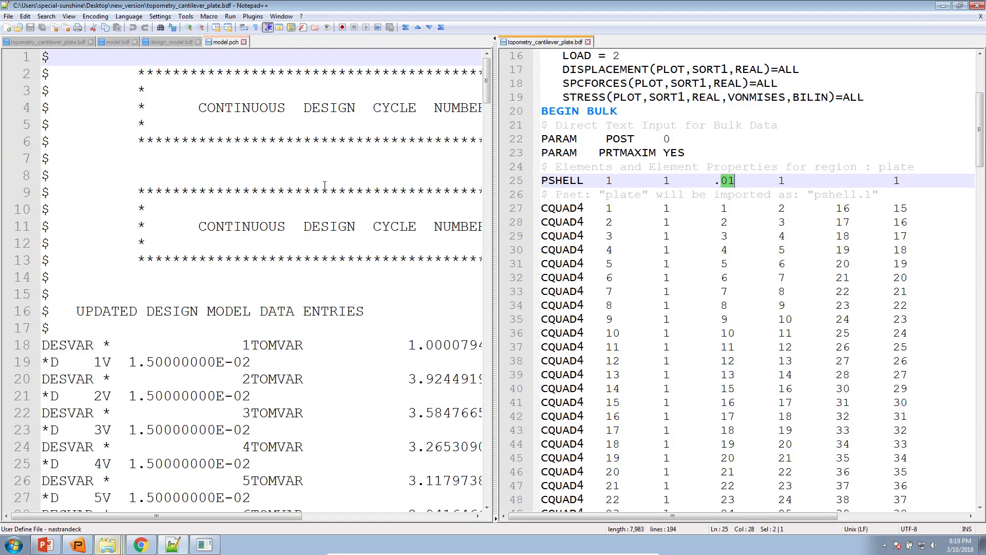
click(255, 347)
ctrl+scroll(239, 390, down, 2)
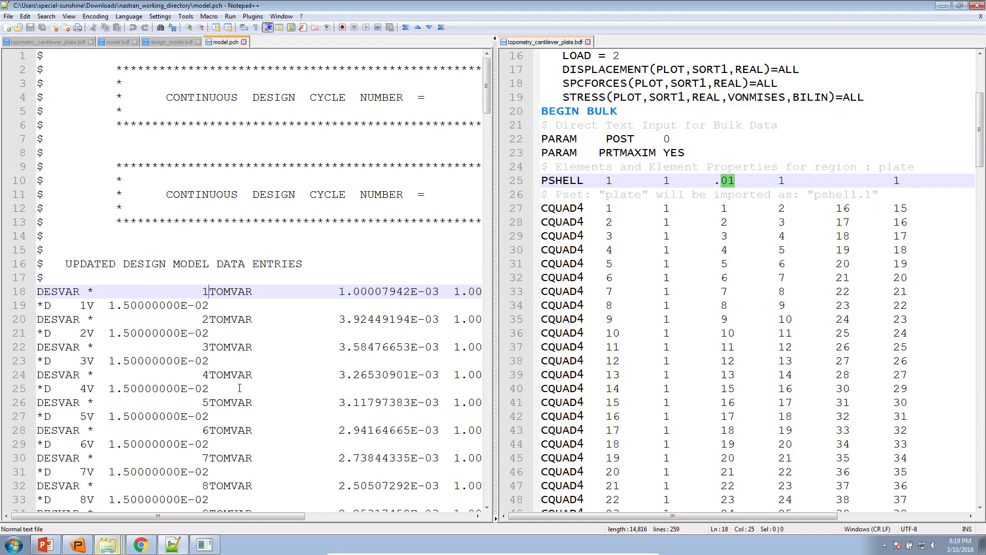
scroll(240, 383, down, 20)
scroll(240, 376, down, 20)
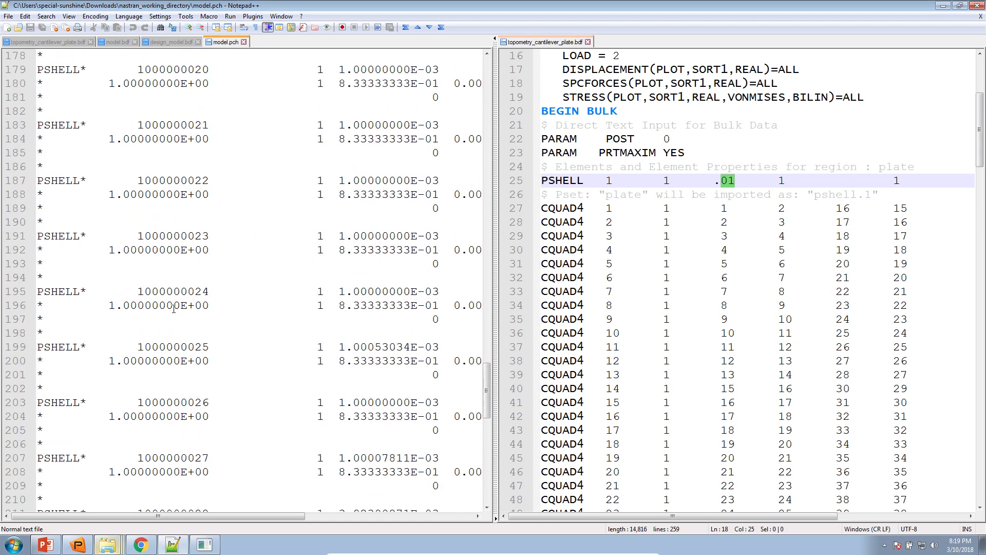
click(173, 305)
drag(339, 291, 440, 293)
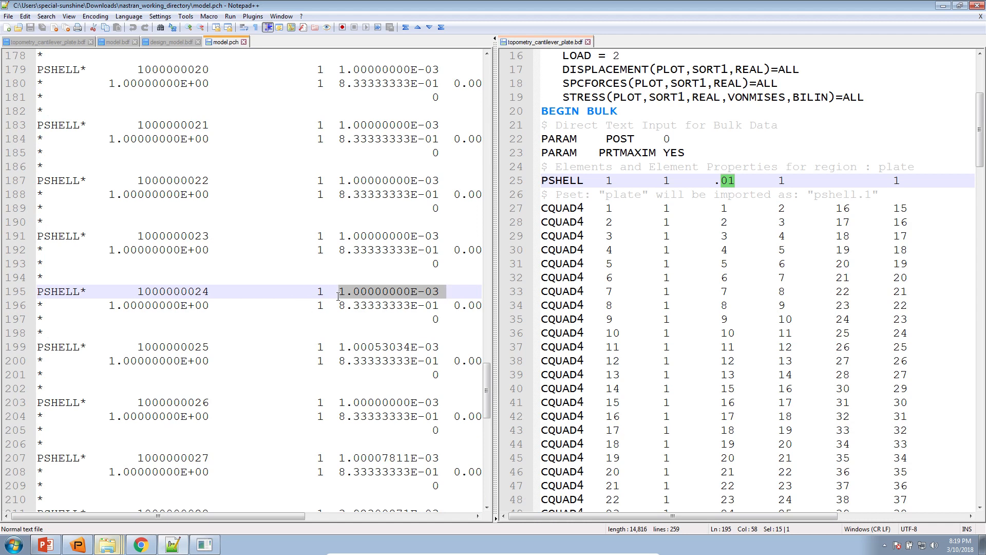
drag(141, 292, 223, 294)
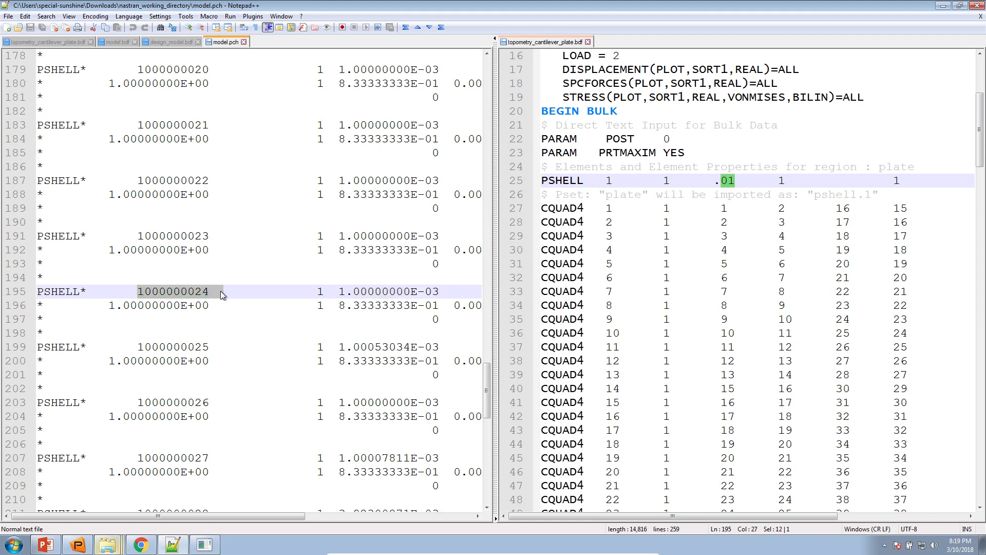
drag(338, 292, 423, 291)
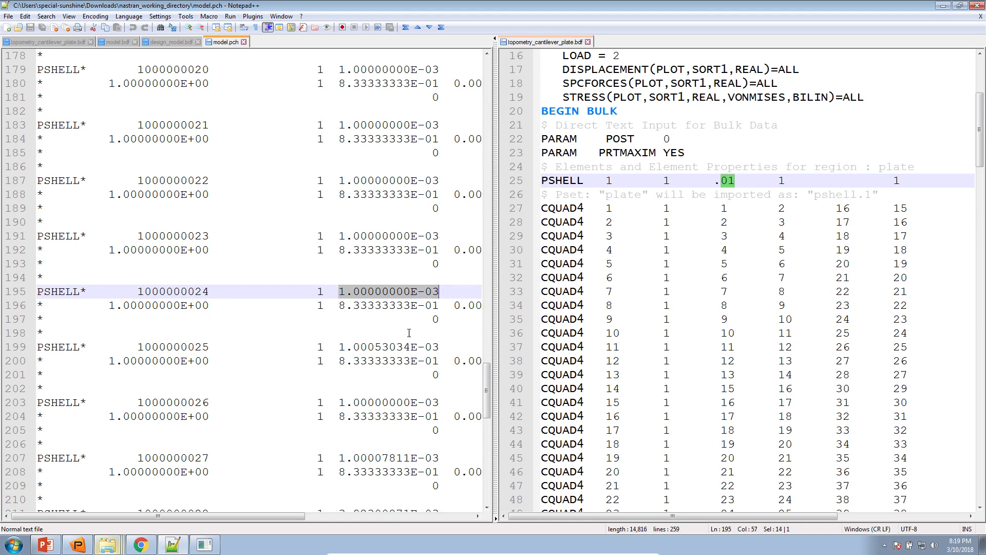
Step: Compare the updated PSHELL entries in model.pch with the CQUAD4 elements in topometry_cantilever_plate.bdf
scroll(409, 333, down, 7)
drag(338, 223, 438, 225)
drag(487, 411, 463, 234)
click(552, 250)
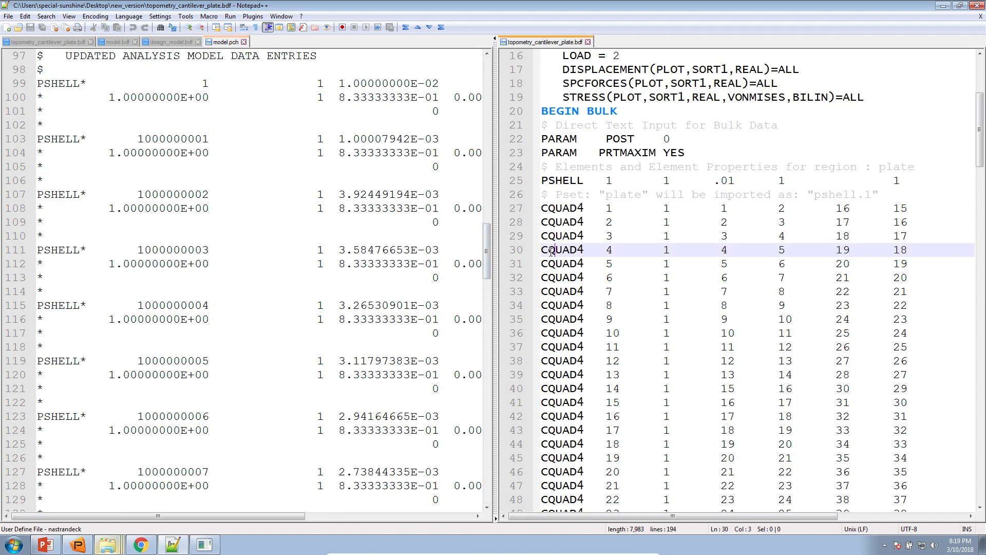
scroll(550, 253, down, 9)
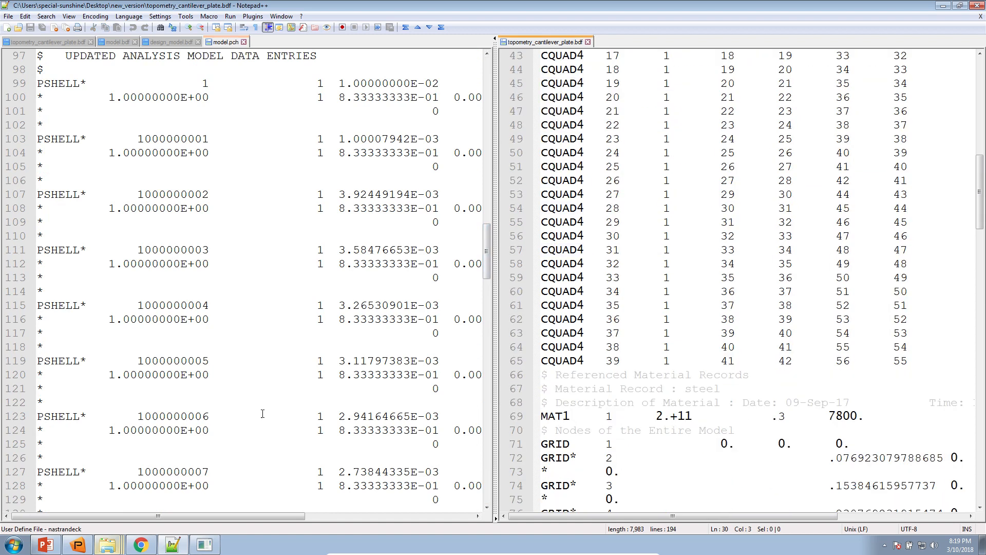
Step: Open model.bdf from the 3_updated_model folder of ws_topometry_cantilever_plate in the Documents library
mouse_move(115, 541)
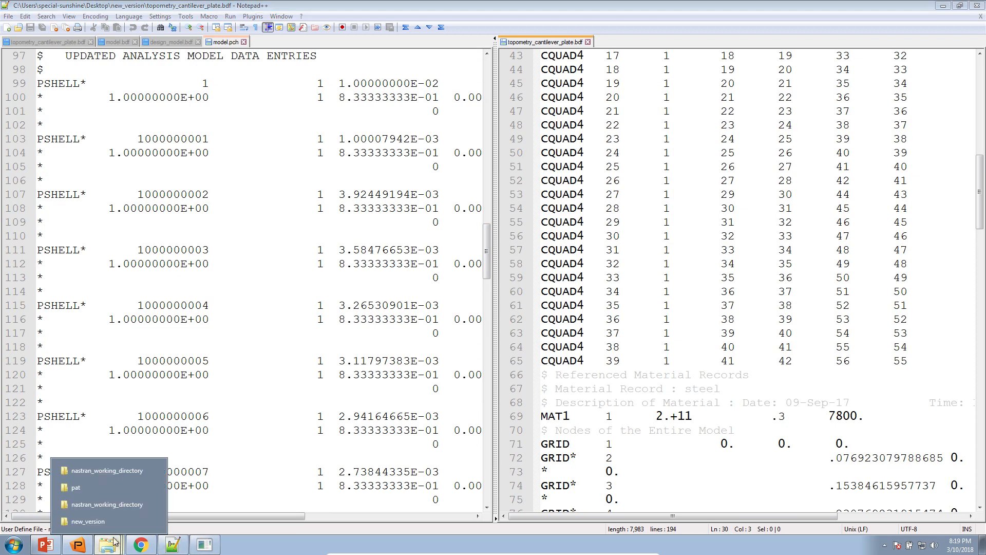
click(102, 504)
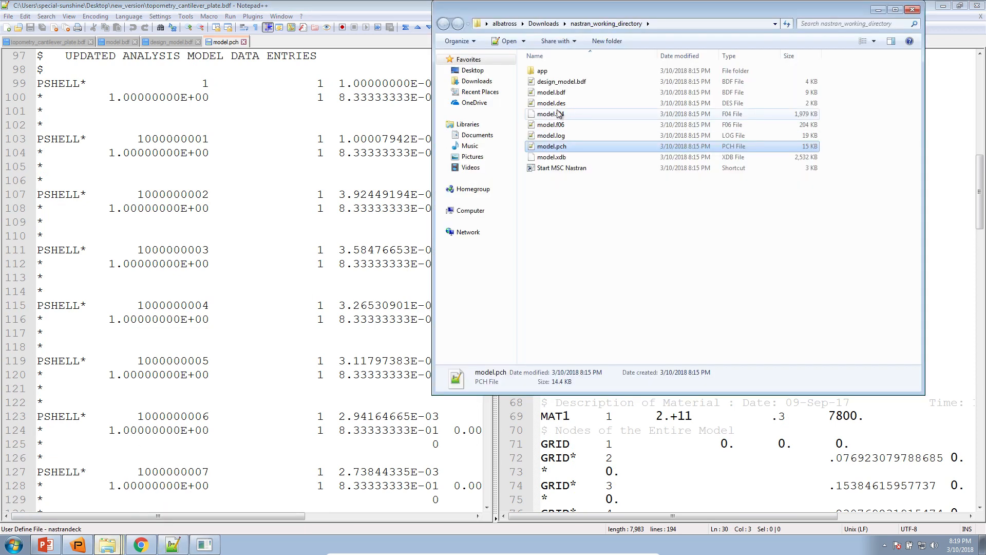
click(488, 135)
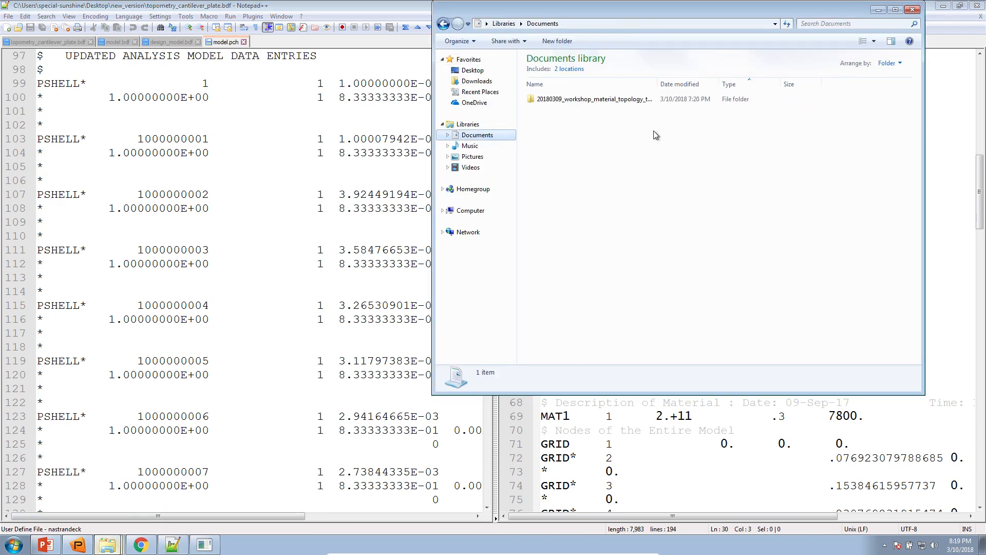
double_click(610, 101)
double_click(579, 102)
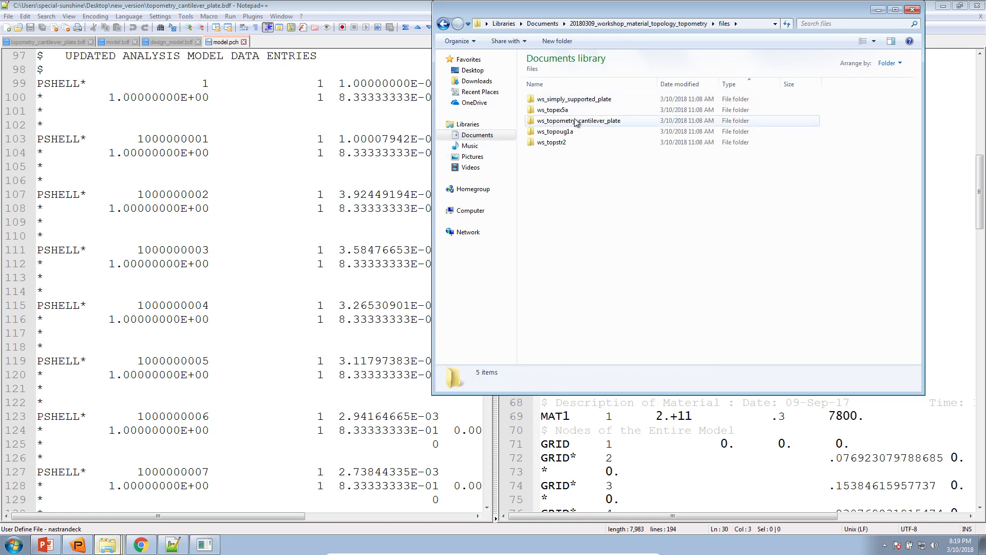
click(570, 123)
double_click(570, 122)
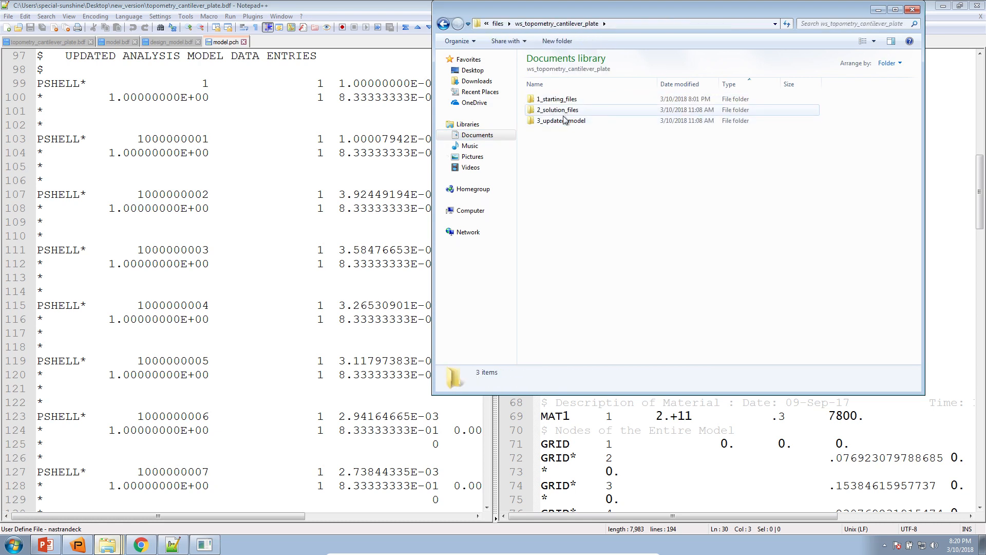
double_click(565, 121)
double_click(558, 98)
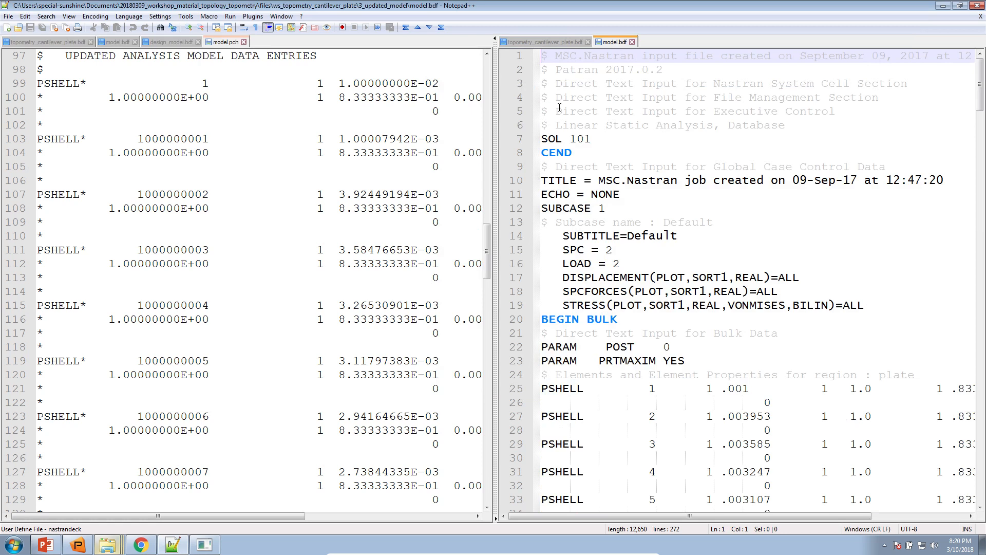
Step: Widen the view holding the updated model.bdf and examine its PSHELL entries' IDs and thicknesses beside model.pch
scroll(597, 227, down, 8)
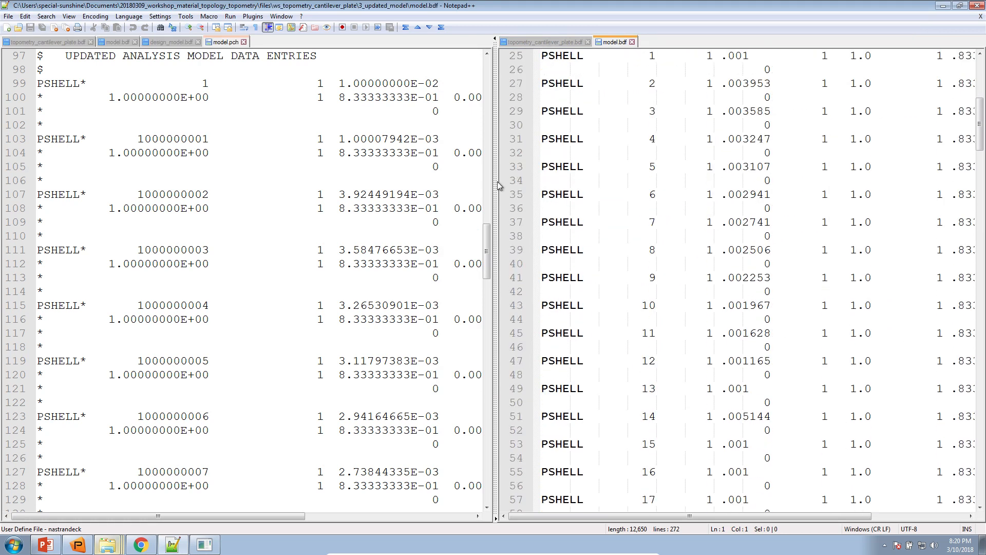
drag(498, 185, 420, 190)
click(516, 195)
scroll(518, 200, up, 4)
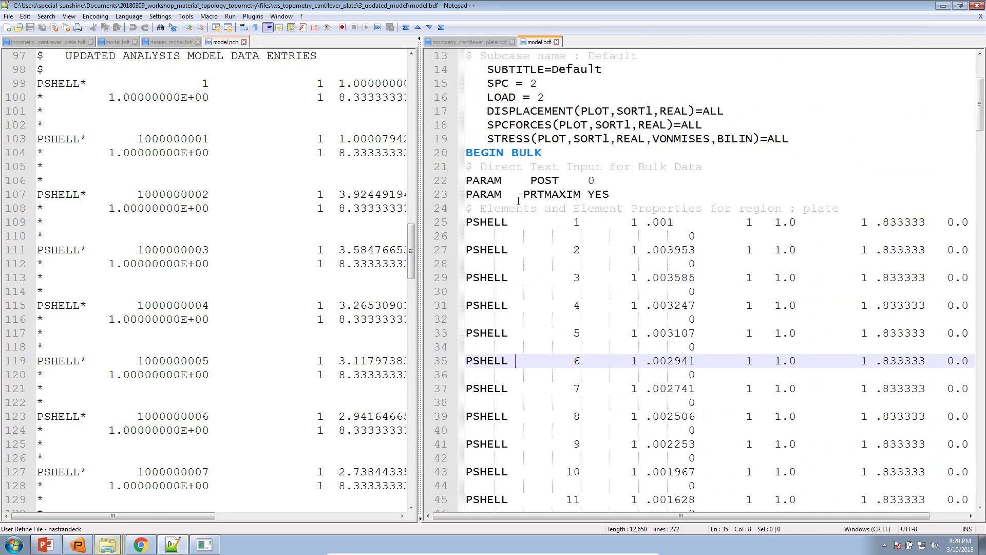
scroll(518, 201, up, 3)
scroll(518, 205, down, 2)
click(164, 239)
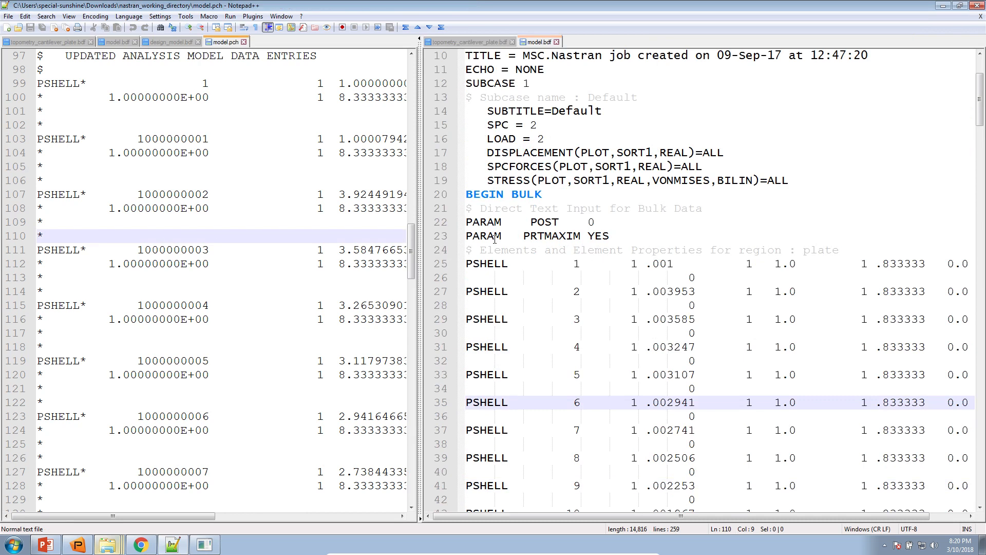
scroll(503, 246, down, 20)
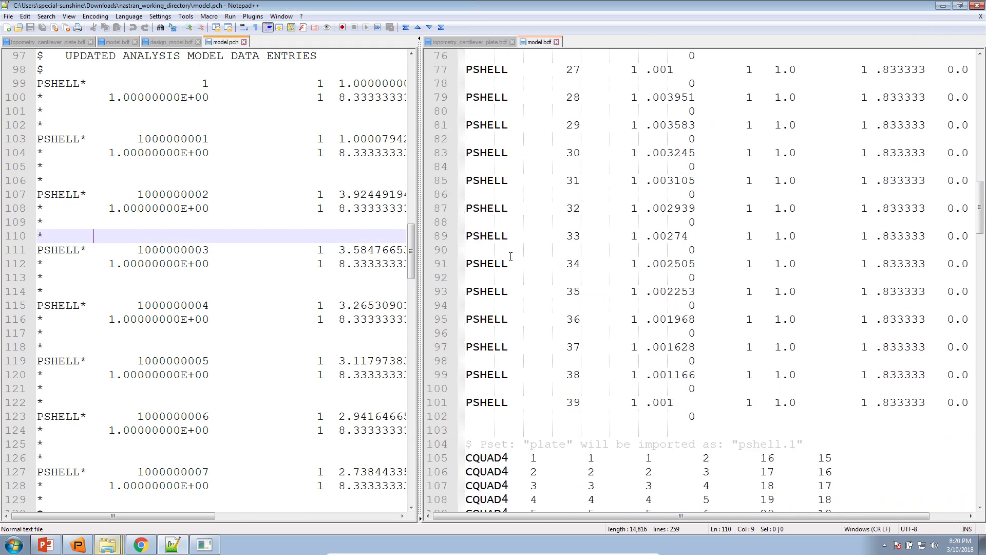
Step: Examine the property IDs assigned to the CQUAD4 elements in the updated model.bdf, such as element 26
scroll(511, 255, down, 9)
scroll(510, 256, up, 3)
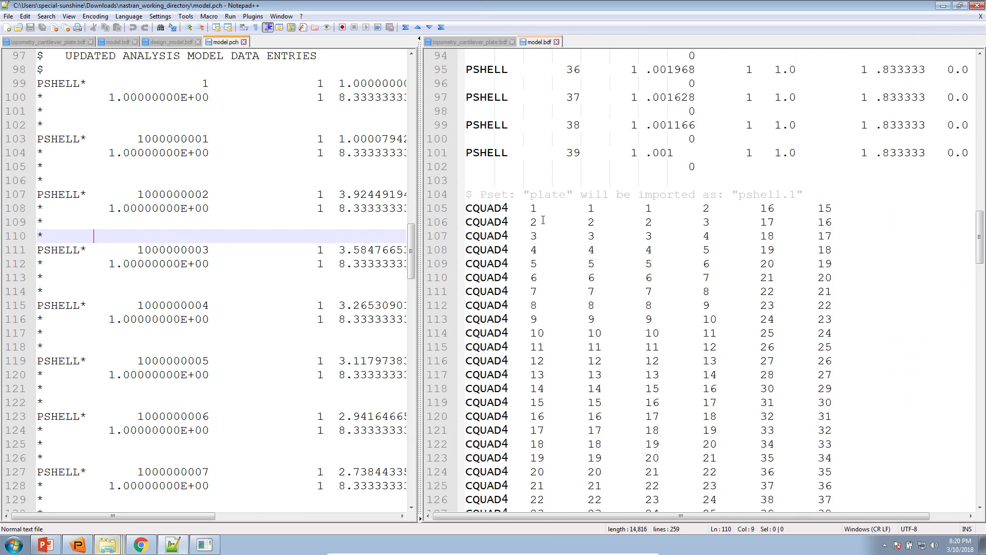
click(578, 212)
scroll(579, 229, down, 10)
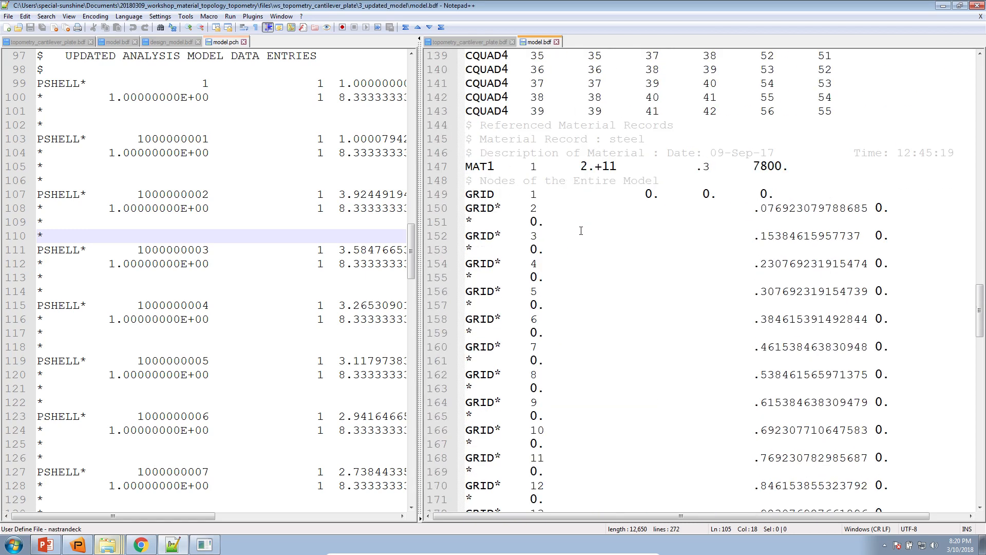
scroll(581, 231, up, 2)
double_click(597, 222)
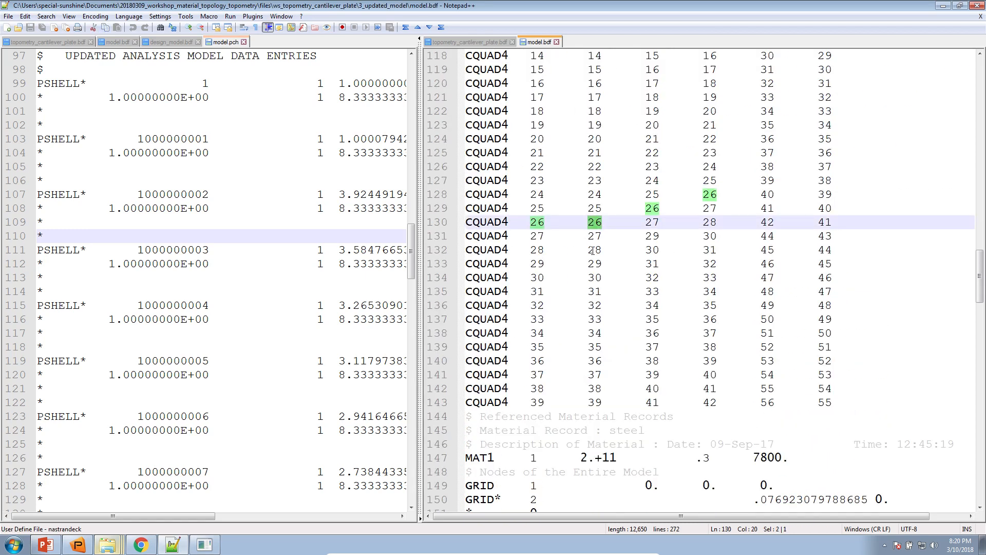
scroll(593, 250, up, 8)
scroll(594, 231, down, 2)
scroll(594, 210, up, 7)
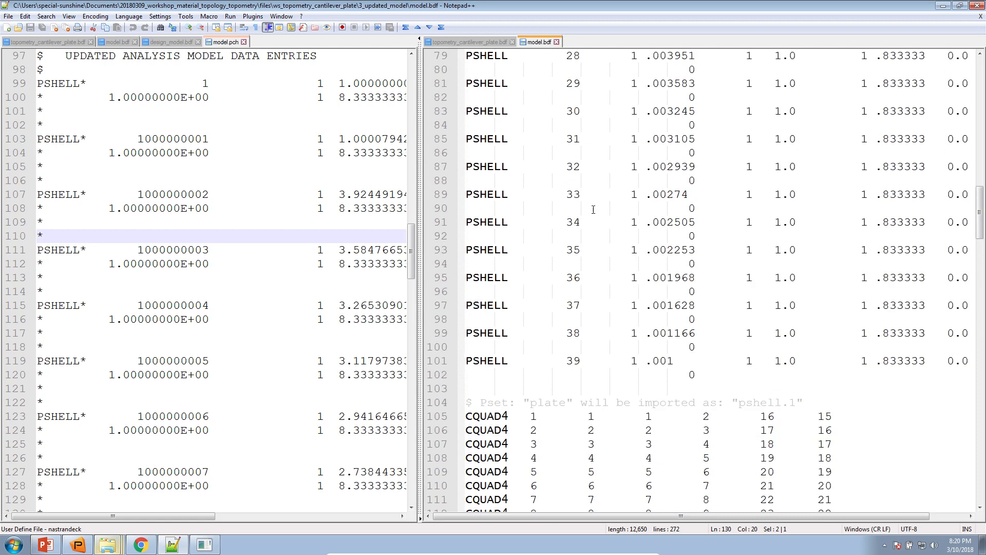
Step: Copy model.bdf from the 3_updated_model folder into the new_version folder on the desktop
mouse_move(107, 544)
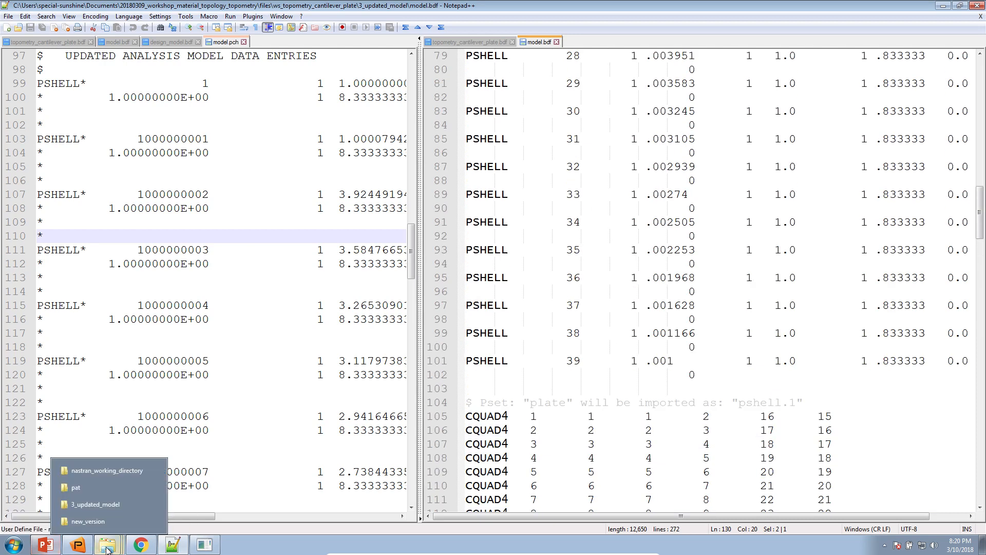
click(108, 506)
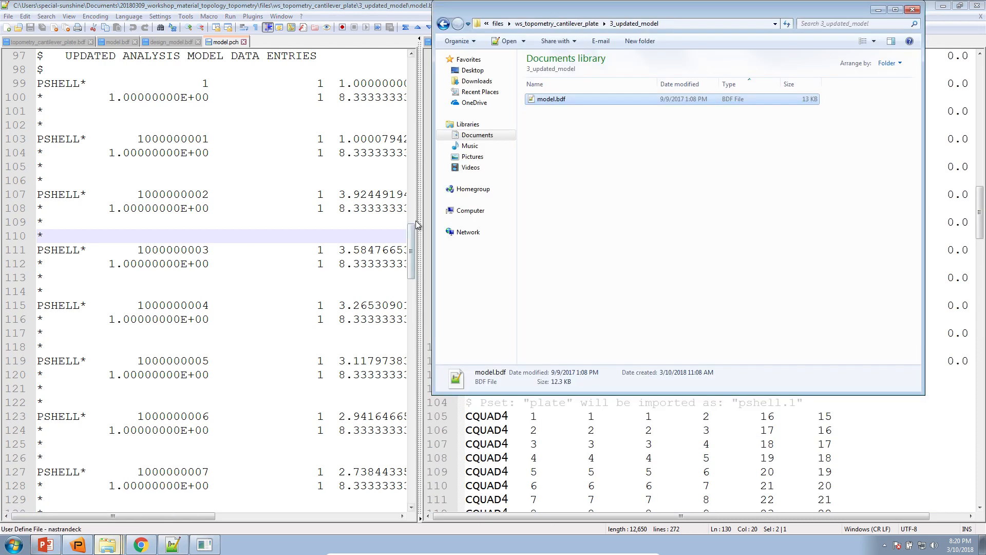
right_click(531, 103)
click(558, 198)
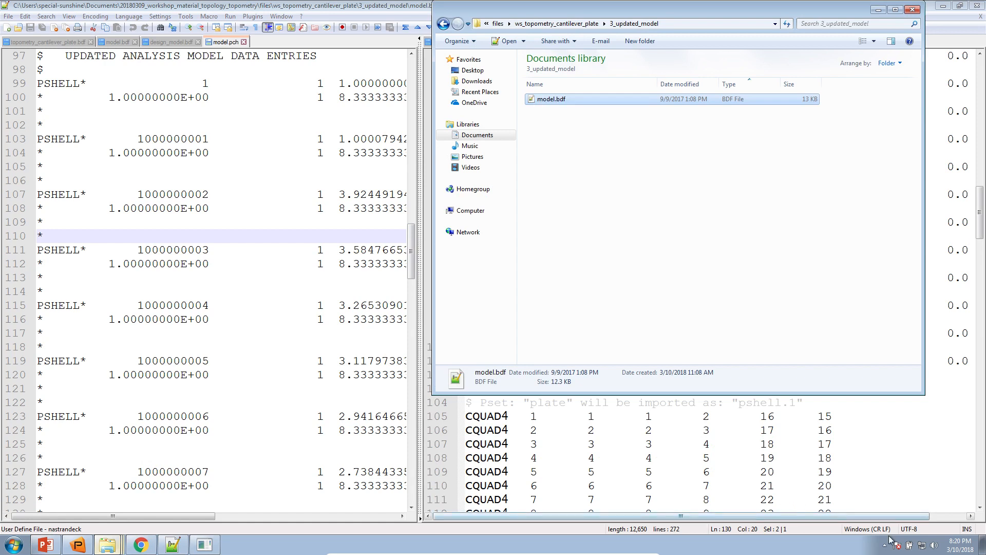
click(984, 545)
double_click(541, 337)
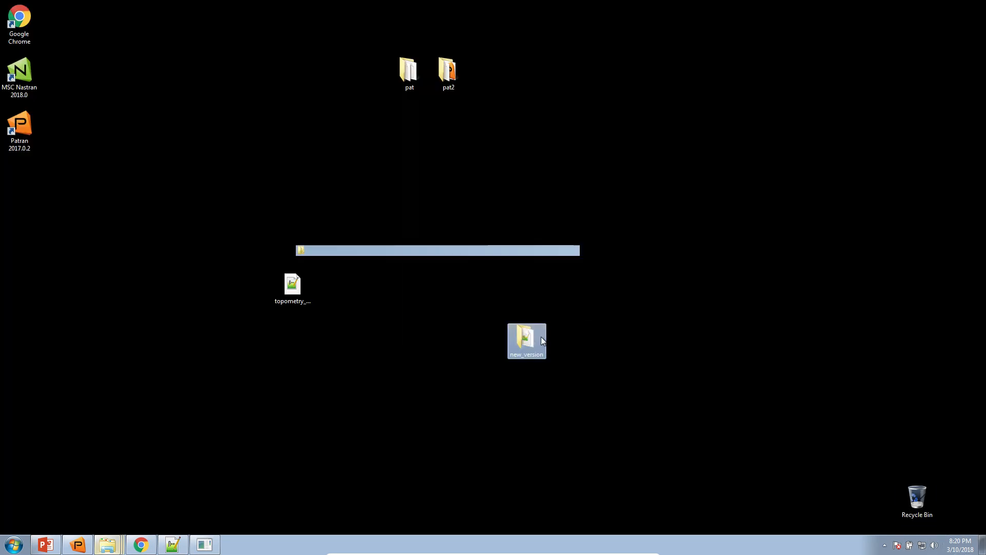
right_click(589, 265)
click(617, 322)
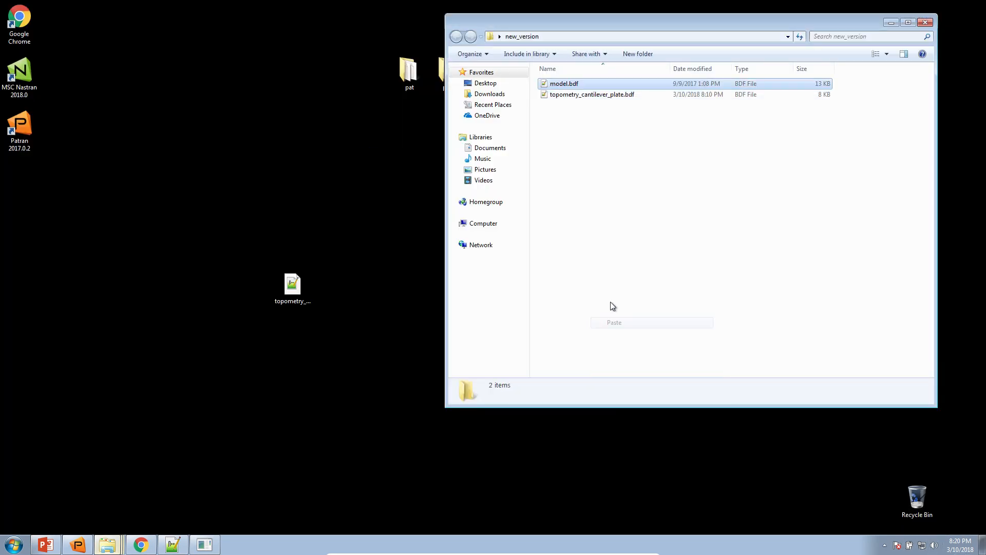
Step: Delete topometry_cantilever_plate.bdf from the new_version folder and narrow the folder window
click(563, 96)
key(Delete)
key(Return)
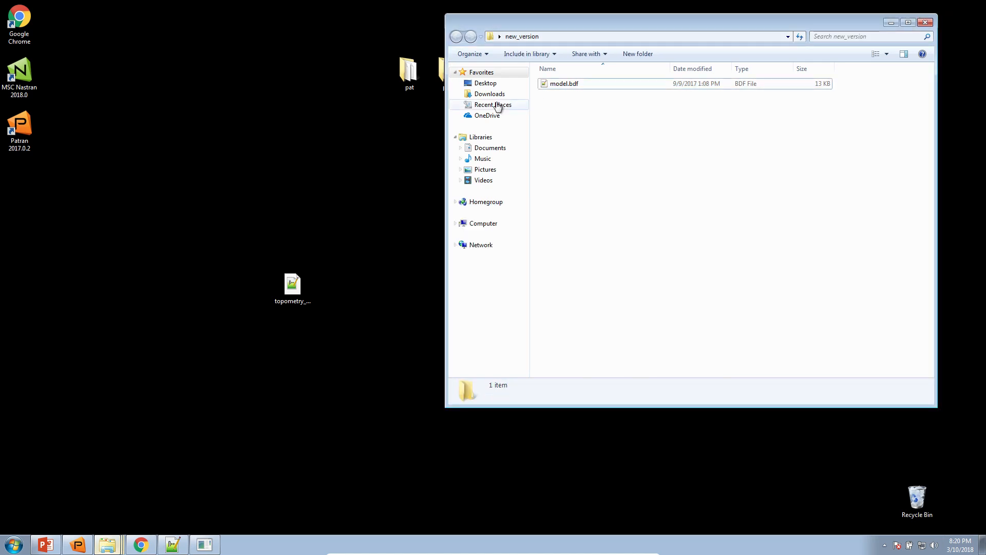
drag(445, 135, 571, 132)
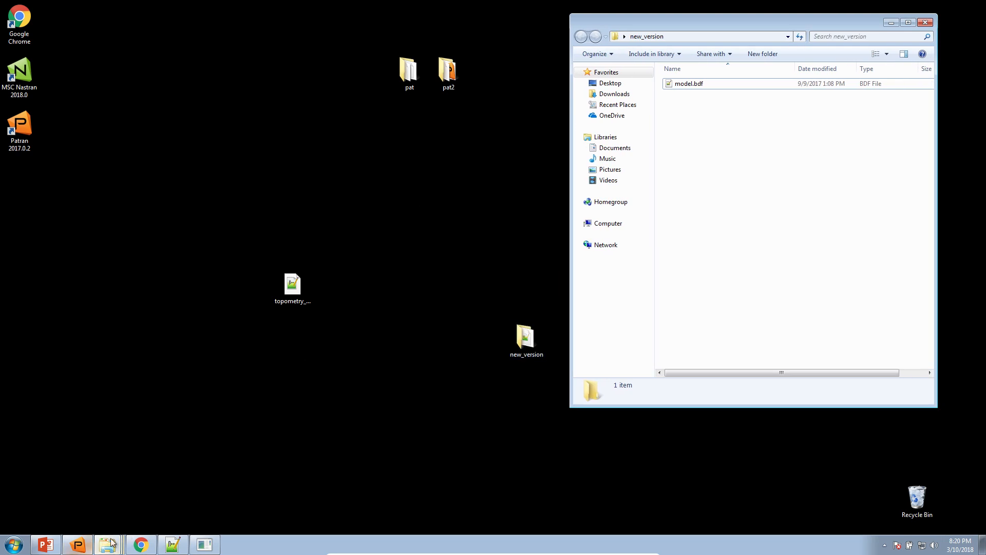
Step: Start Patran on the new_version folder with a model.db database and import model.bdf as MSC.Nastran Input
right_click(513, 344)
click(544, 361)
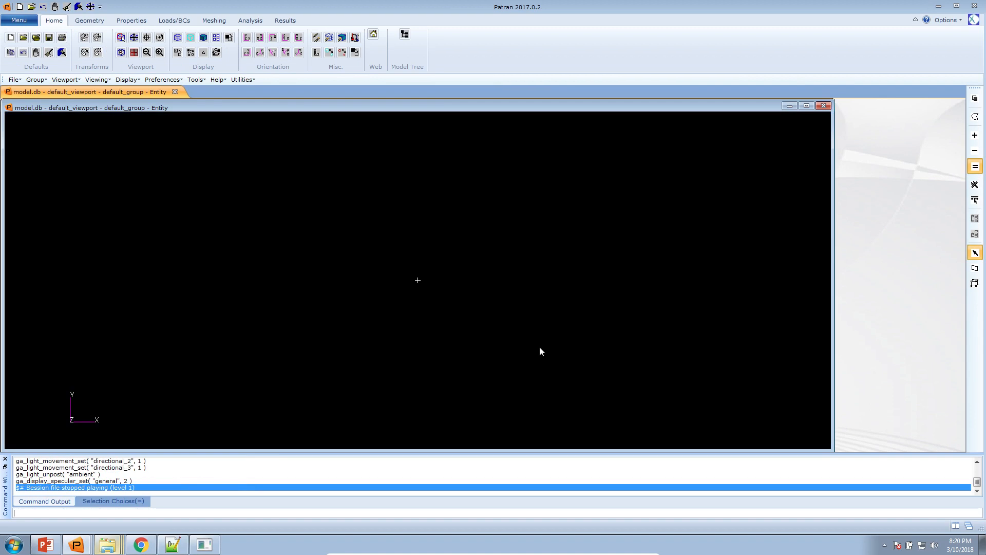
right_click(353, 285)
mouse_move(377, 337)
click(465, 454)
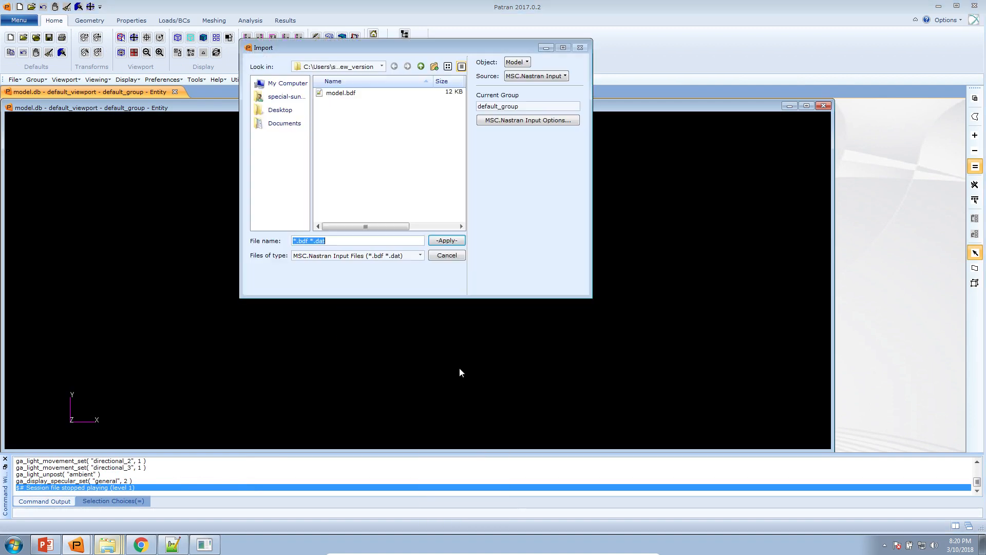
double_click(327, 93)
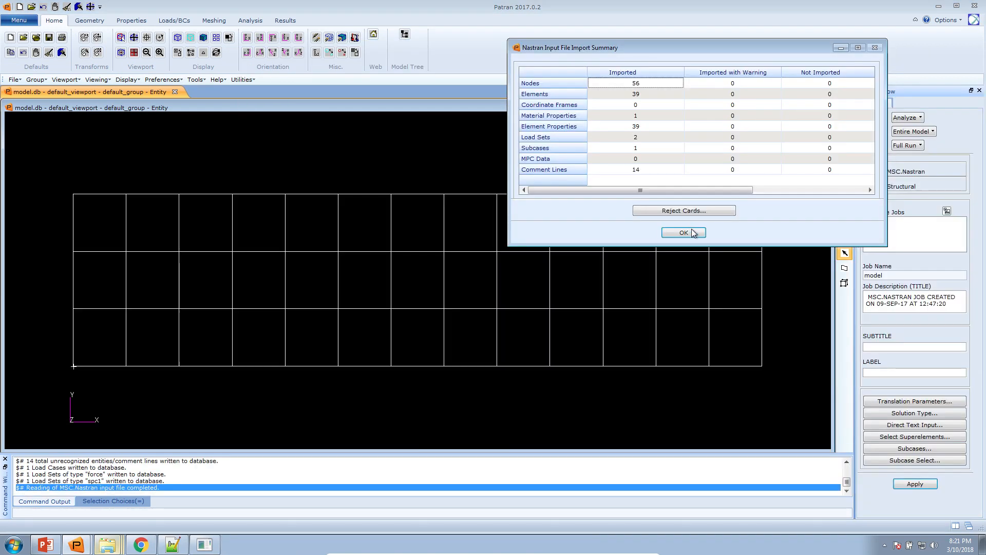
click(688, 229)
Step: Display the shell thickness of elements 1:39 as Hex/Wedge elements with the Selected averaging domain
mouse_move(595, 293)
mouse_down()
mouse_move(569, 254)
mouse_move(534, 247)
mouse_up()
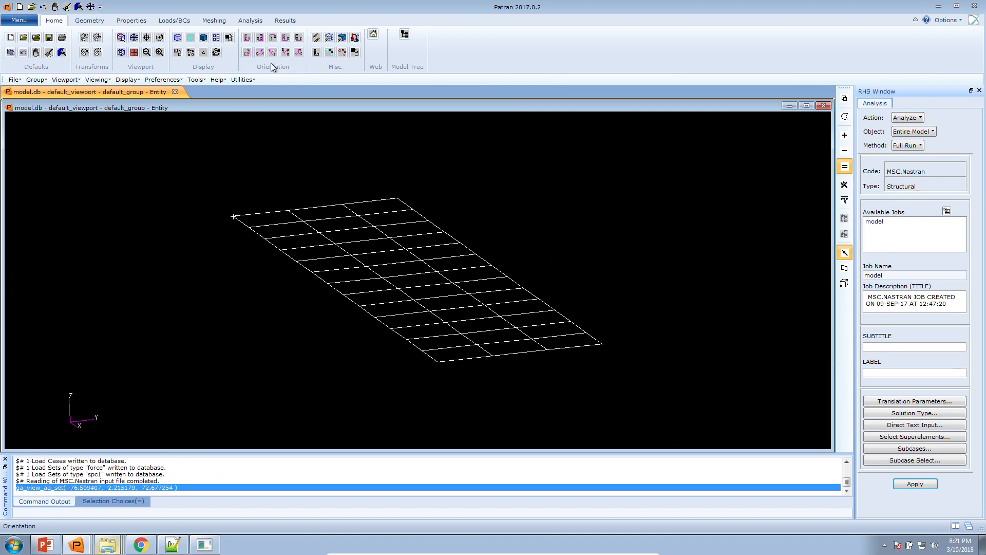
click(242, 80)
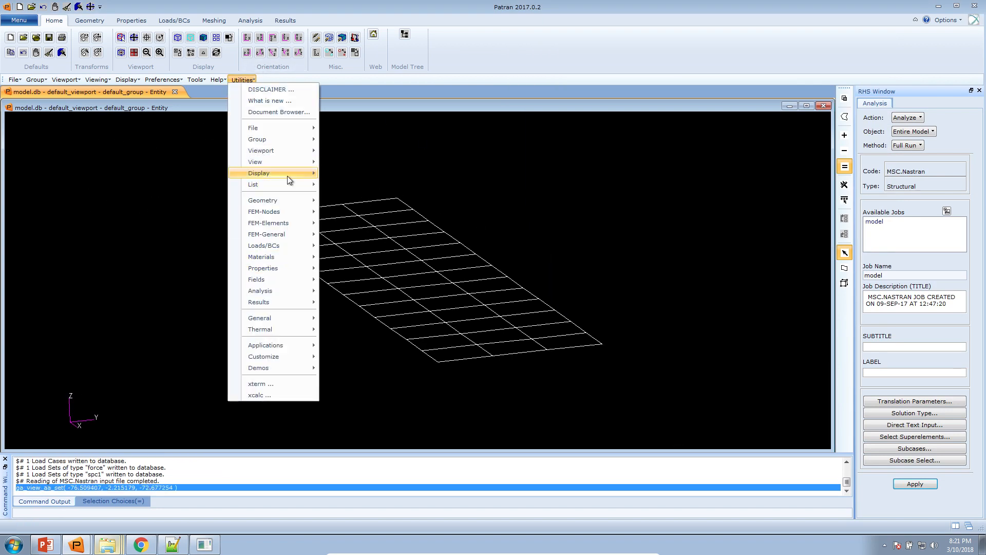
mouse_move(287, 174)
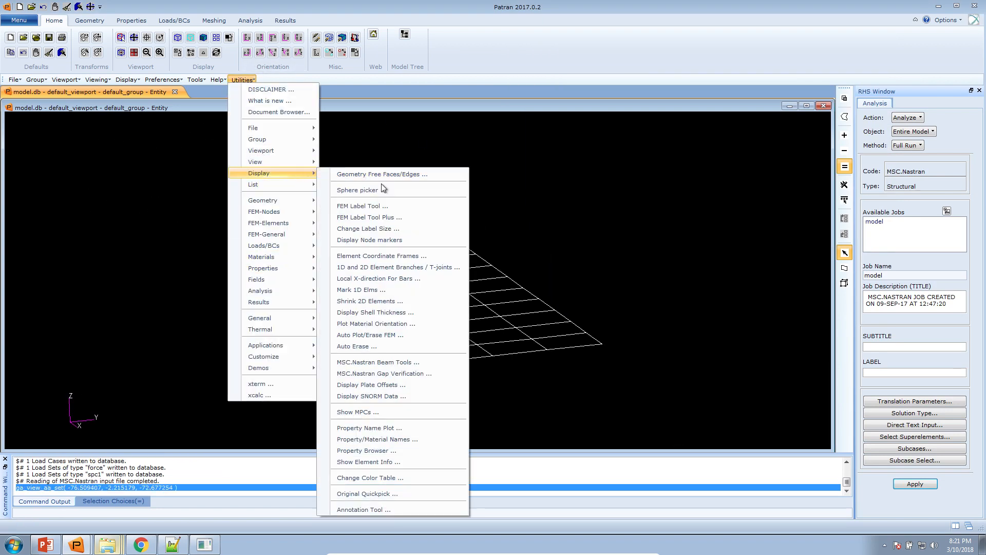
click(378, 312)
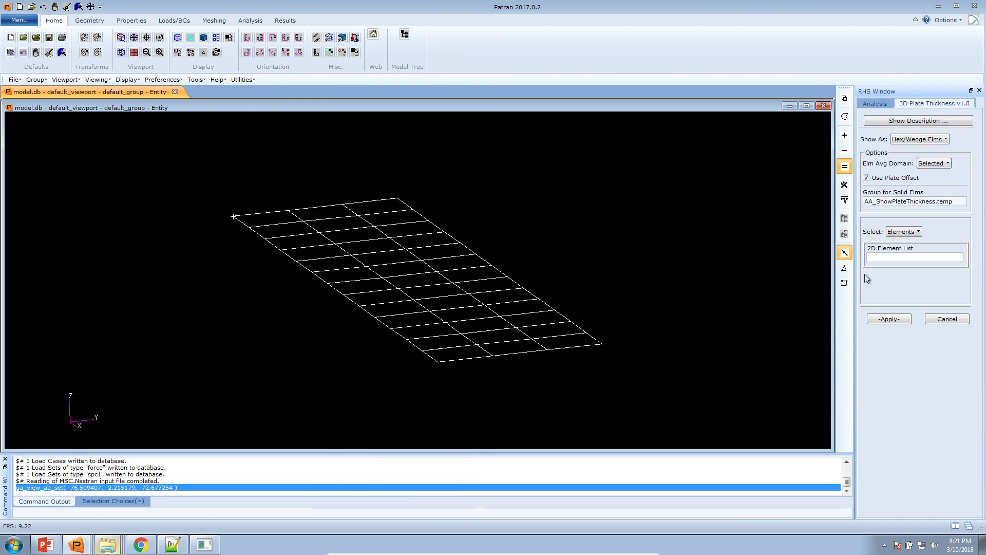
drag(669, 391, 118, 146)
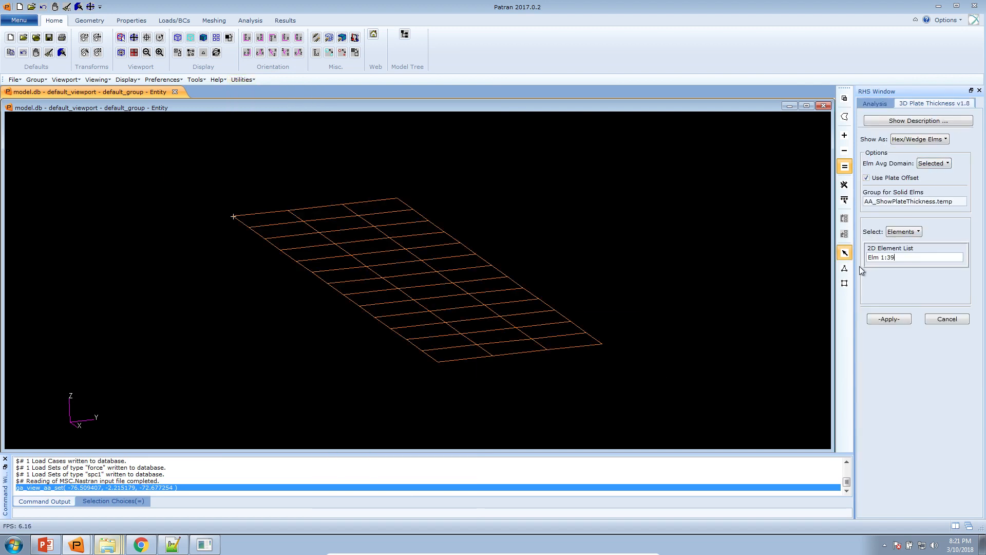
click(891, 319)
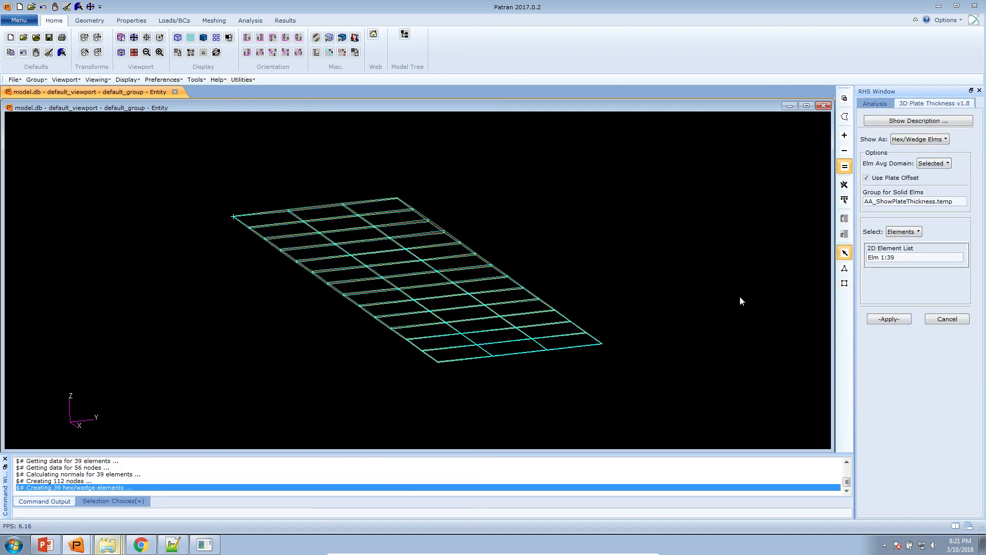
Step: Shade the model smoothly, redisplay the shell thickness with the Individual averaging domain, and inspect the plate from several angles
click(206, 40)
mouse_move(260, 149)
mouse_down()
mouse_move(276, 148)
mouse_move(273, 183)
mouse_move(299, 143)
mouse_move(280, 160)
mouse_up()
click(938, 165)
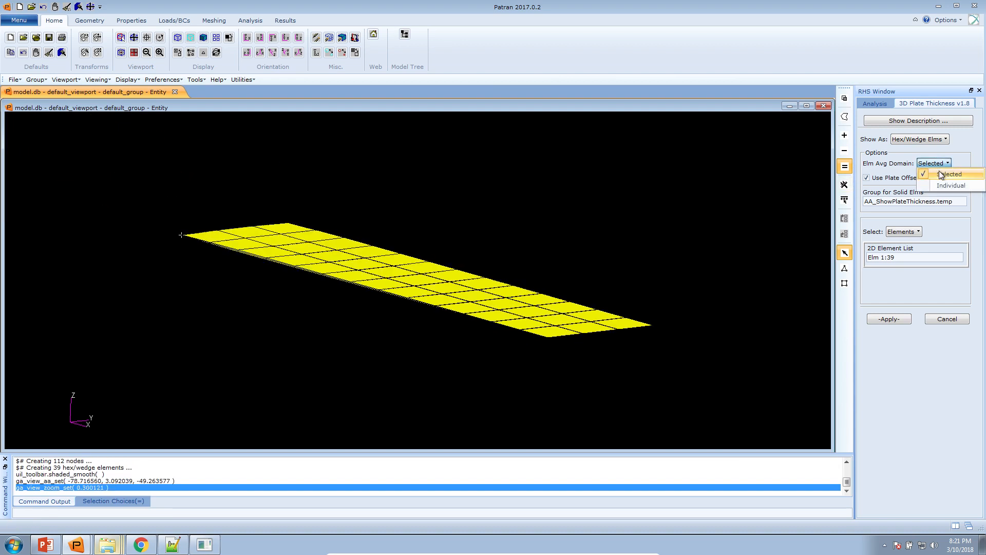
click(941, 187)
click(897, 319)
drag(431, 209, 594, 196)
drag(446, 188, 465, 156)
mouse_move(339, 182)
mouse_down()
mouse_move(503, 177)
mouse_move(430, 174)
mouse_move(469, 202)
mouse_move(343, 196)
mouse_up()
drag(455, 197, 451, 195)
Step: Switch to the Patran session with the original topometry_cantilever_plate model and display elements 1:39's shell thickness as Hex/Wedge elements with the Selected averaging domain
click(75, 545)
click(73, 521)
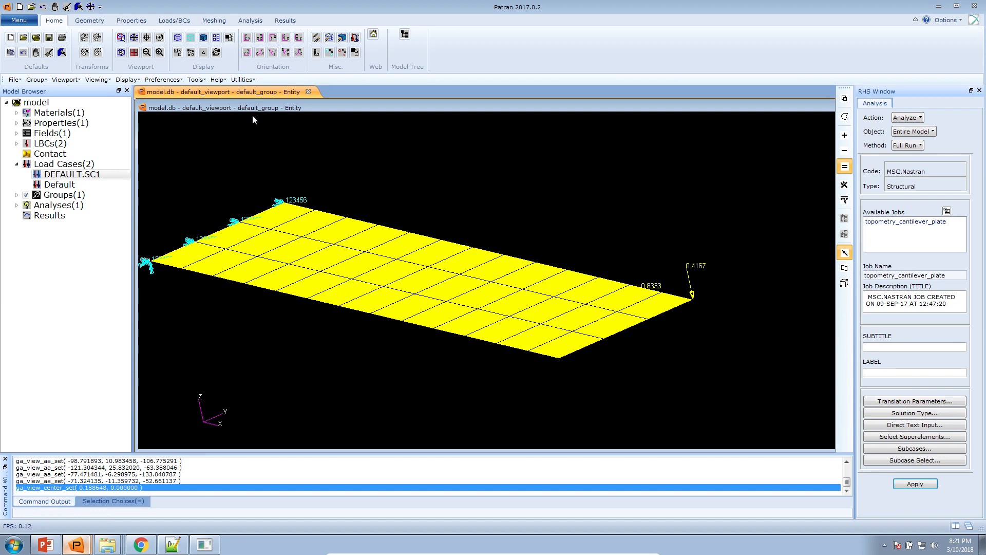
click(243, 80)
mouse_move(297, 176)
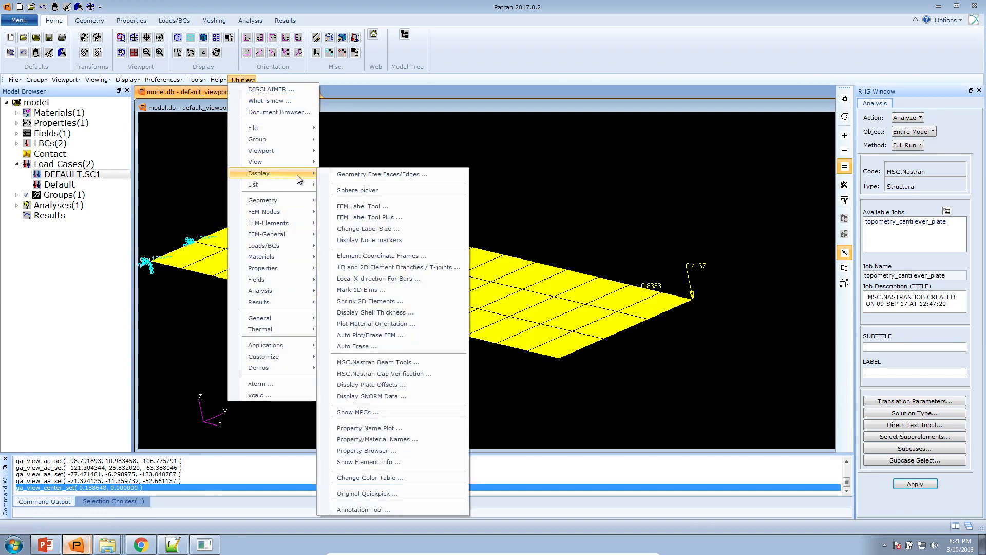
click(391, 313)
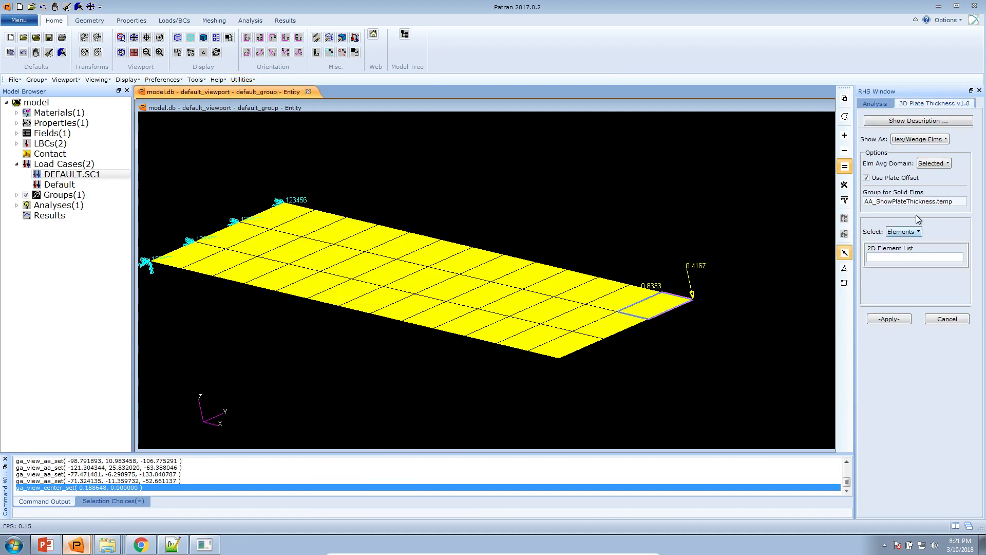
click(932, 166)
click(923, 252)
drag(740, 407, 137, 154)
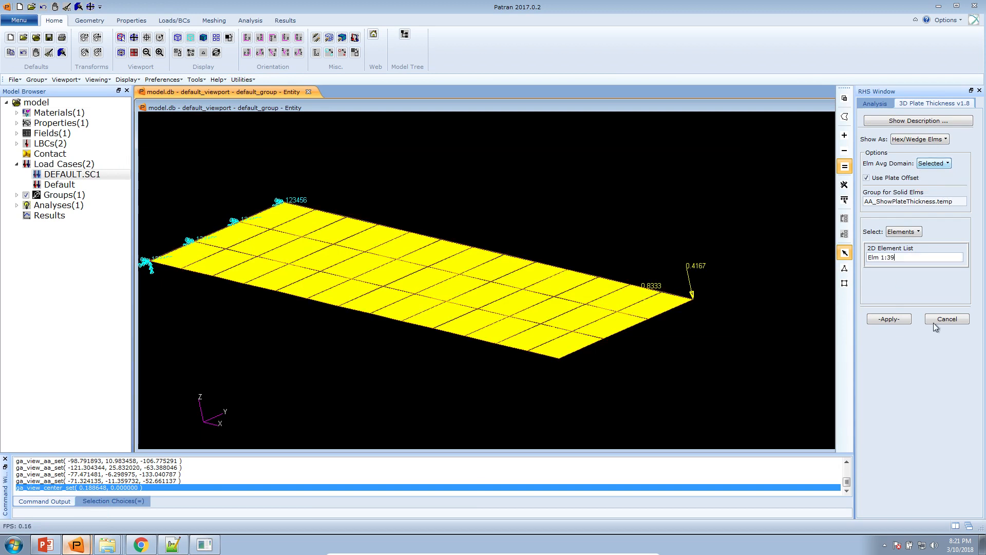
click(898, 323)
Step: Examine the plate's edge thickness up close in the original model and compare it with the optimized plate in the other Patran session
drag(331, 277, 397, 214)
scroll(343, 298, down, 3)
scroll(371, 257, up, 10)
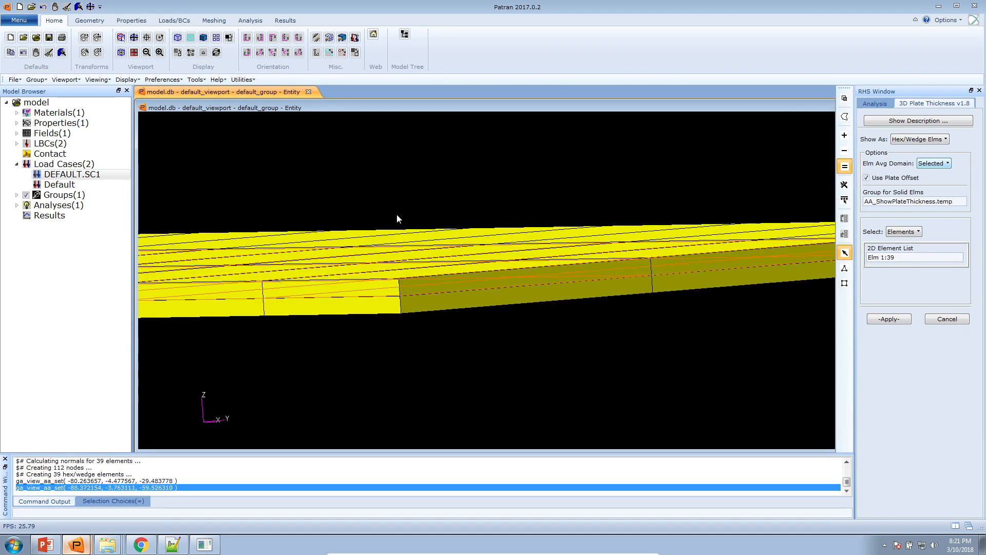
drag(454, 187, 476, 180)
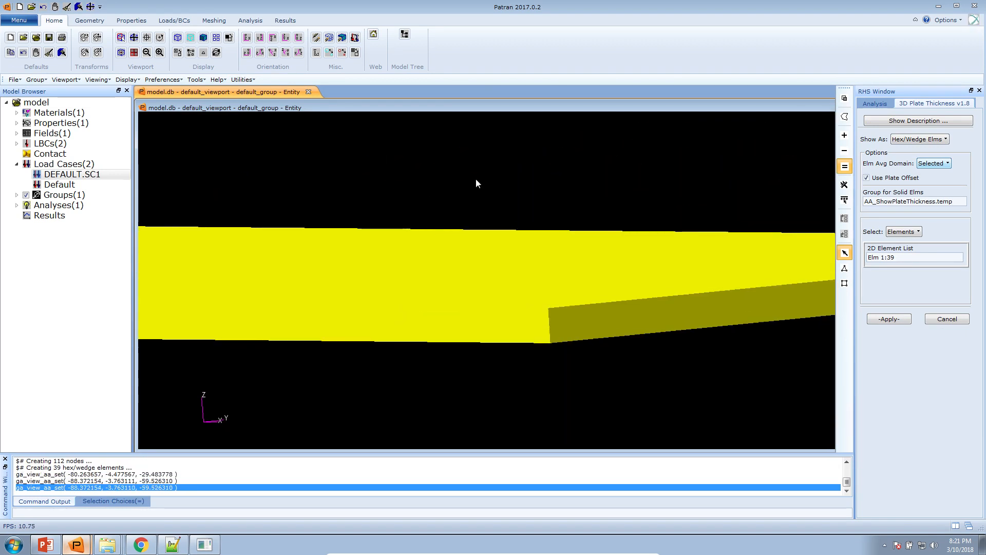
mouse_move(87, 543)
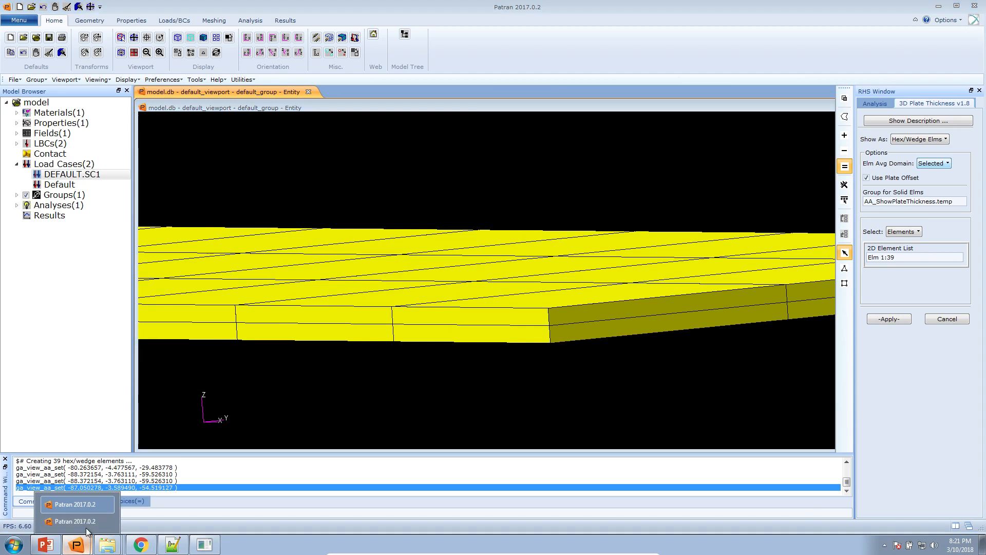
click(89, 520)
drag(450, 290, 510, 233)
scroll(605, 267, up, 2)
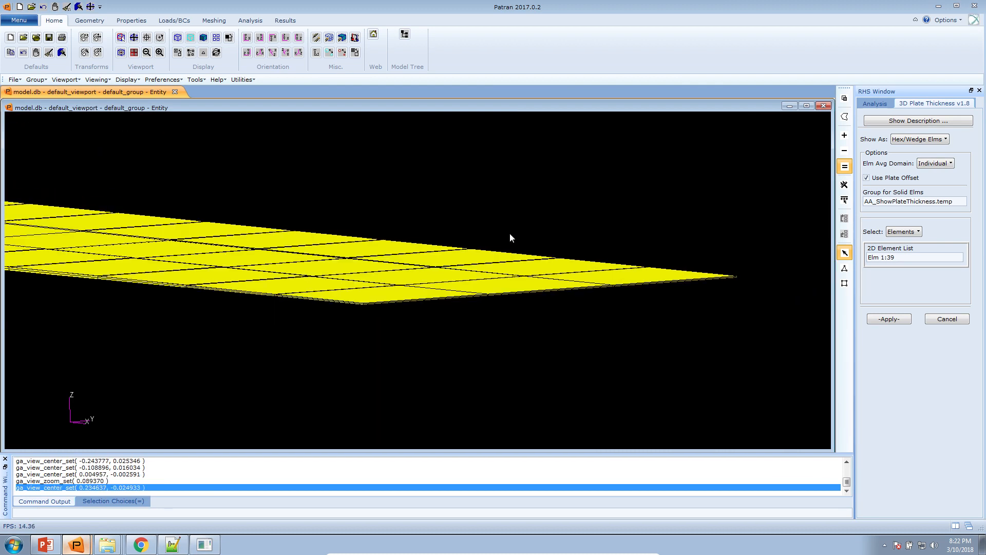
scroll(567, 237, up, 5)
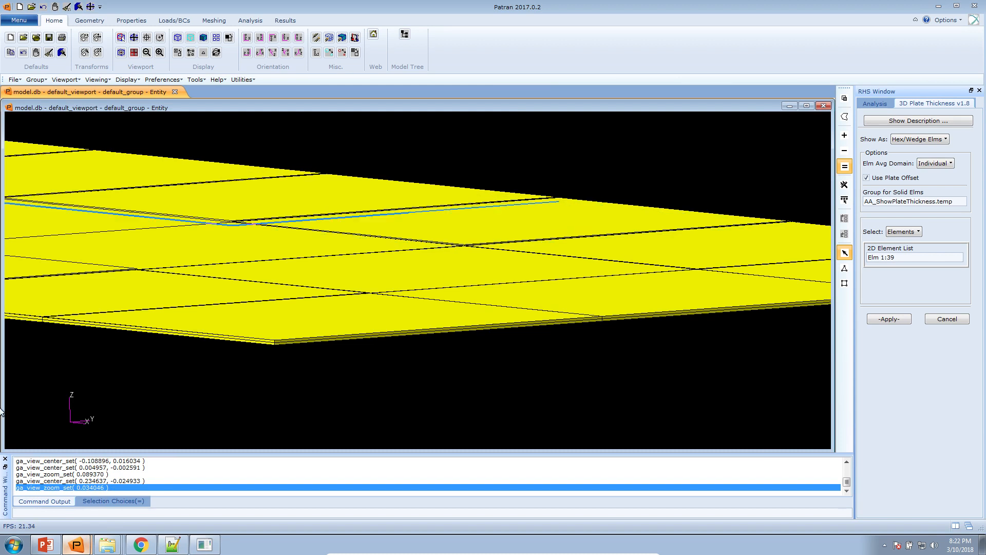
Step: Switch to the lecture_topometry_cantilever_plate.pptx presentation in PowerPoint and show slide 13, Contact me, as a slide show with the laser pointer
key(alt+Tab)
scroll(92, 428, down, 3)
scroll(91, 404, down, 1)
click(77, 470)
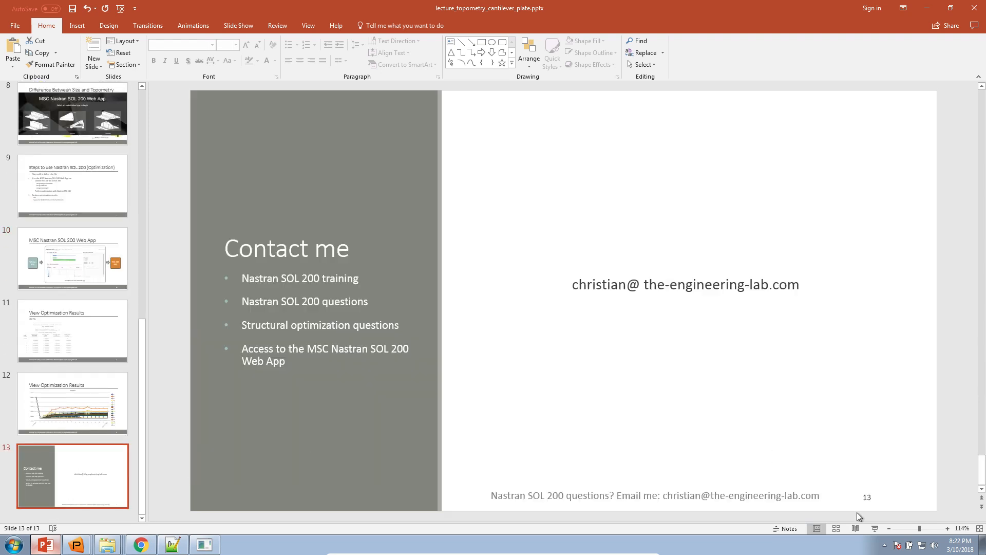
click(875, 529)
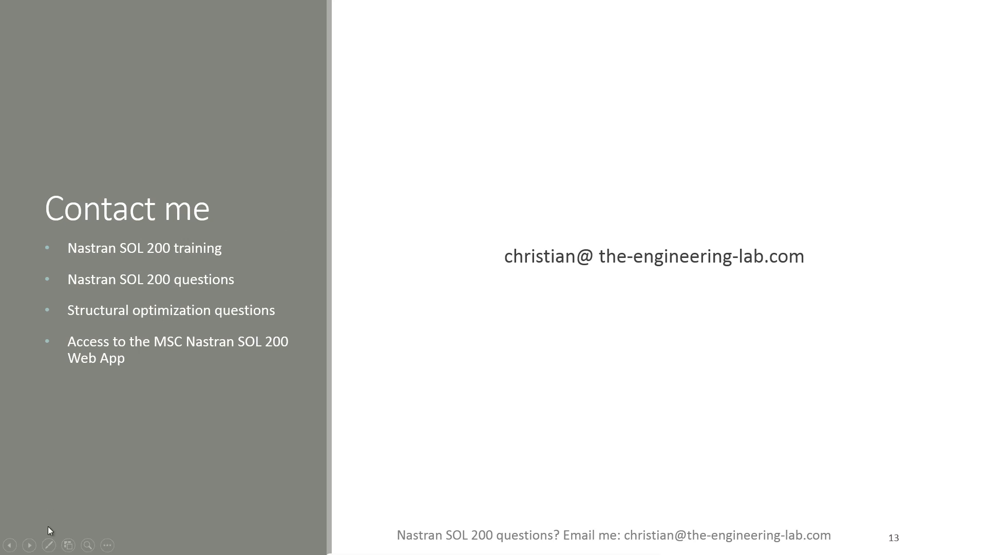
click(48, 544)
click(56, 452)
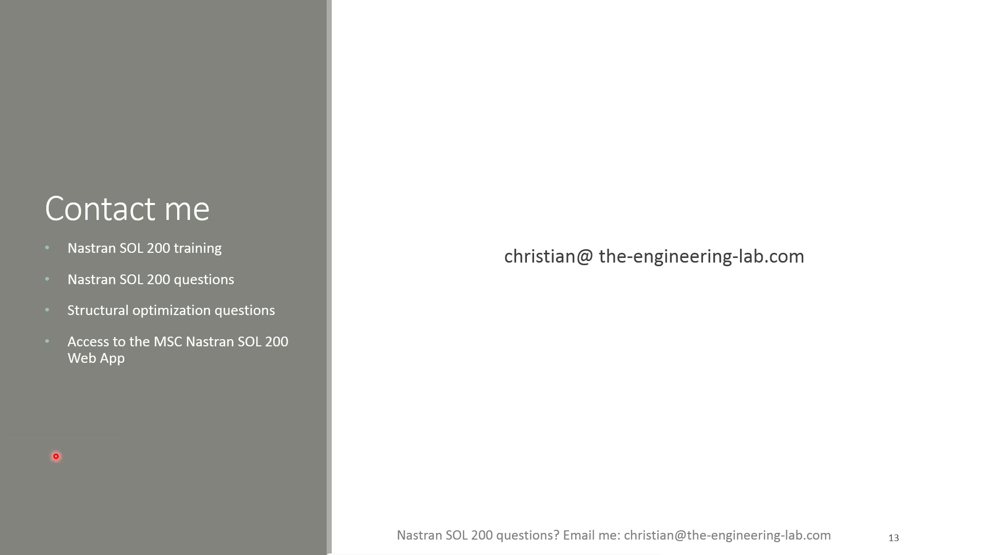